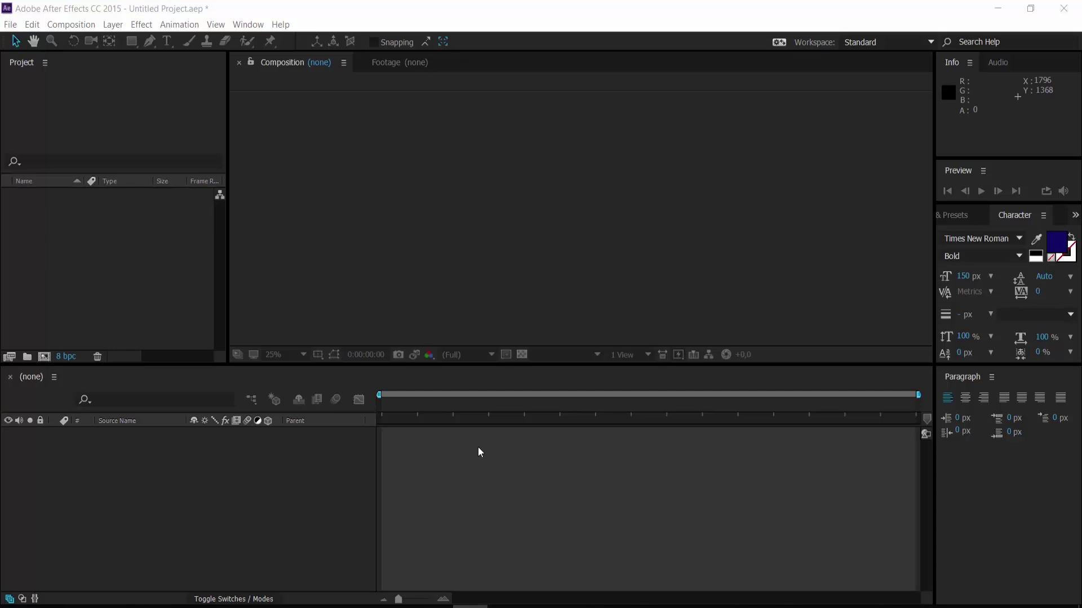
left_click(50, 358)
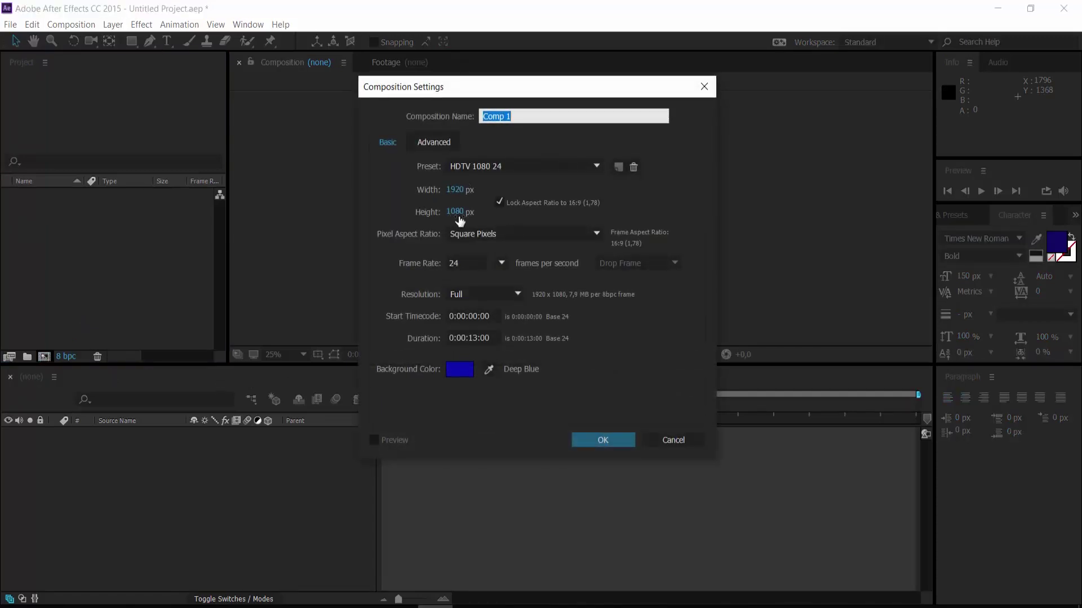
left_click(457, 368)
left_click(606, 440)
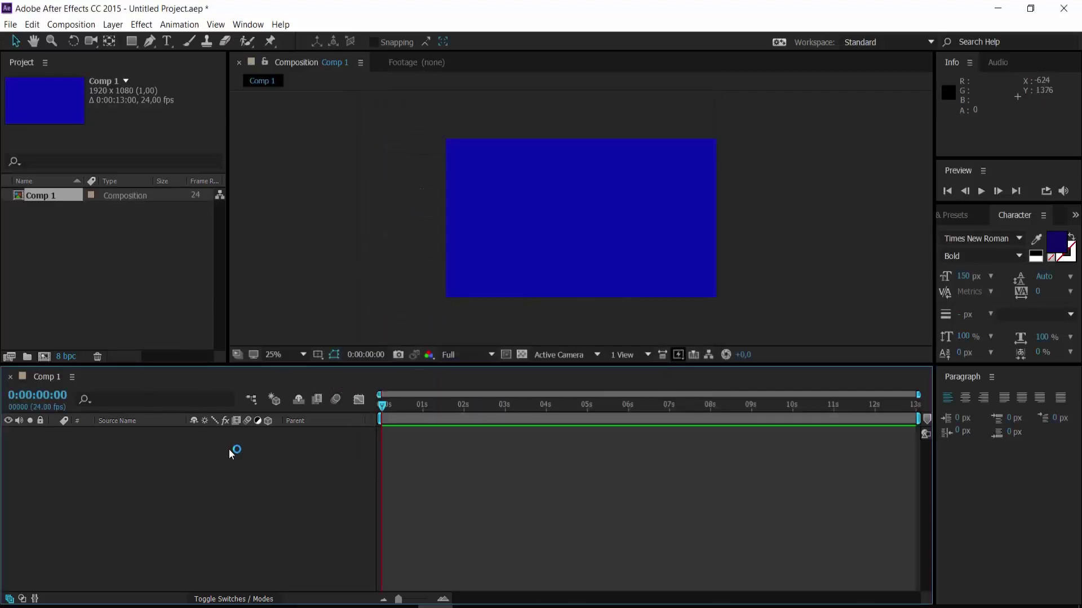
Add a comp-size yellow solid, Yellow Solid 1, and leave it selected
right_click(124, 503)
mouse_move(222, 385)
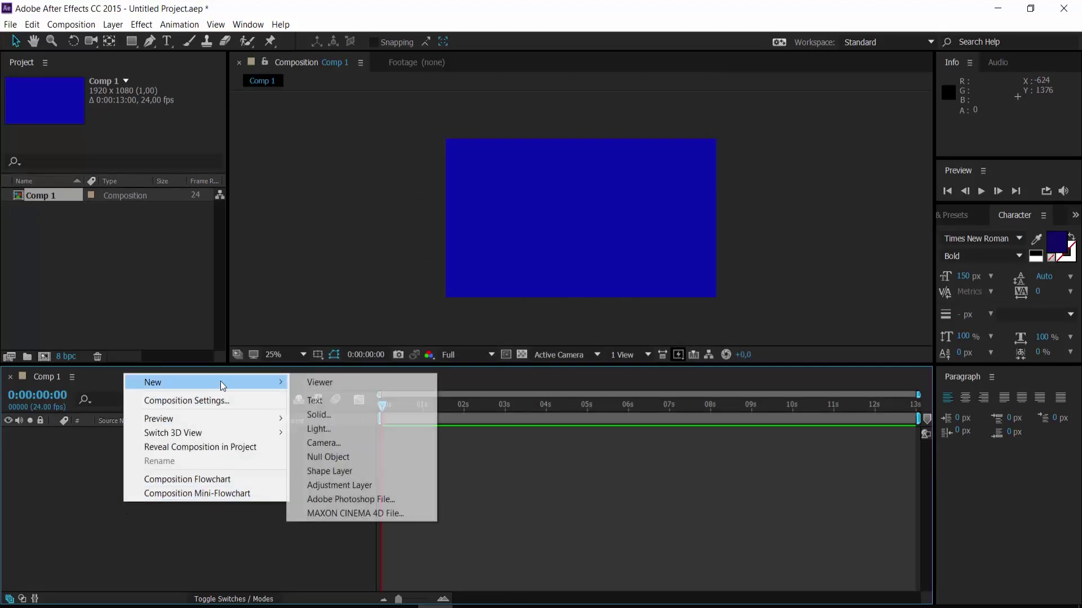
left_click(319, 415)
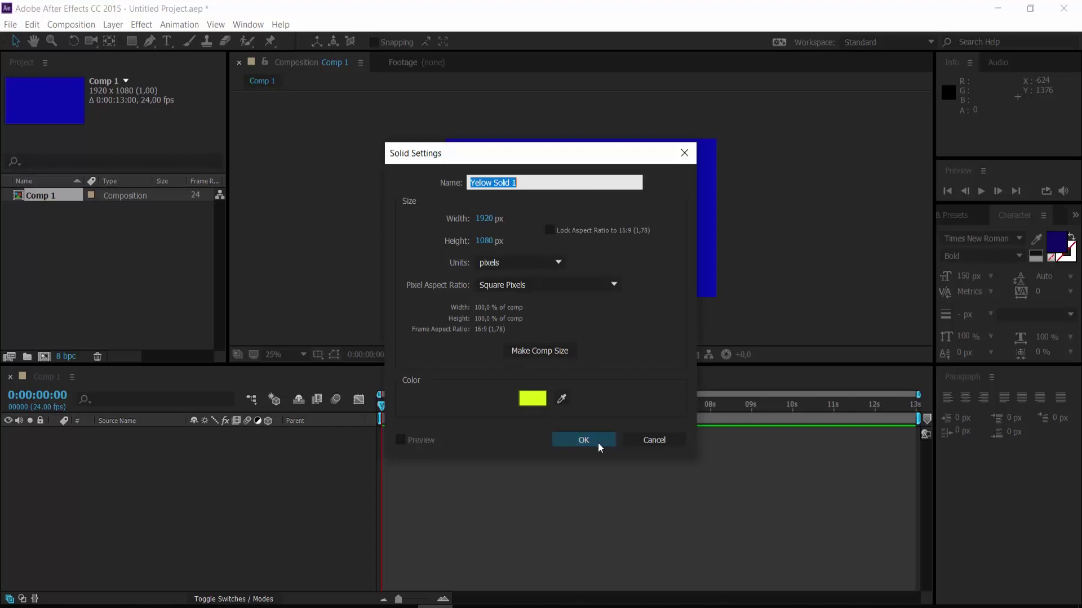
left_click(583, 441)
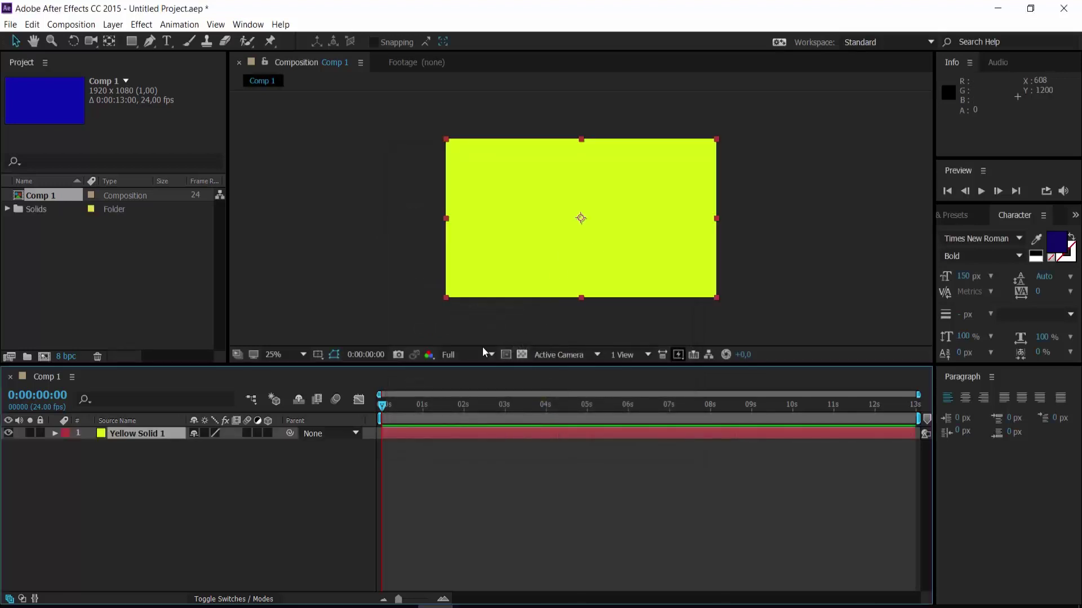
left_click(292, 477)
left_click(140, 434)
left_click(158, 469)
left_click(141, 434)
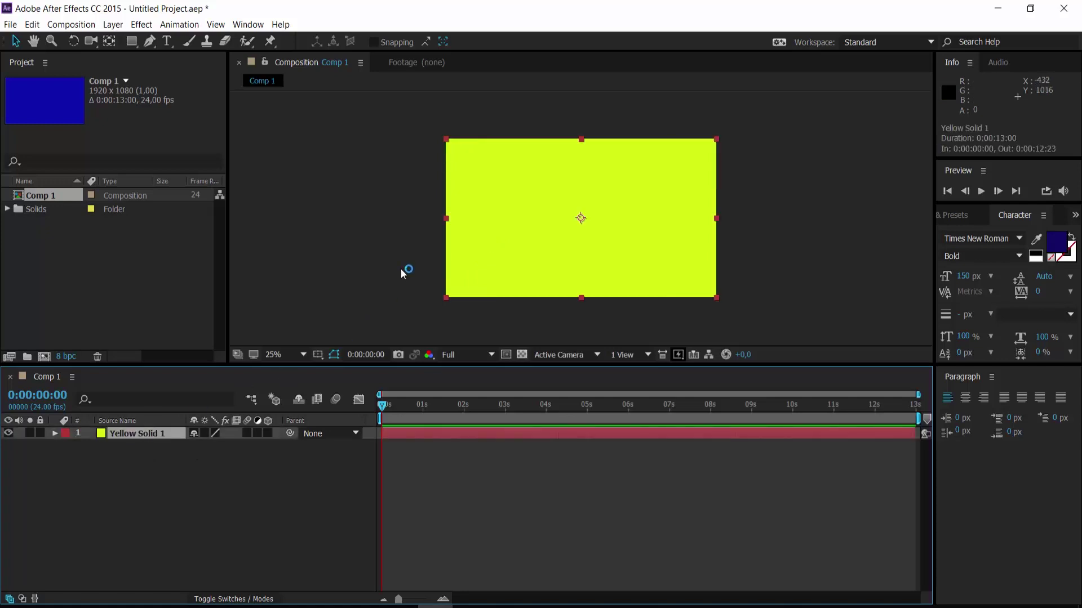
Apply Fast Blur to Yellow Solid 1 and raise Blurriness to 1212
left_click(129, 489)
left_click(132, 434)
left_click(140, 25)
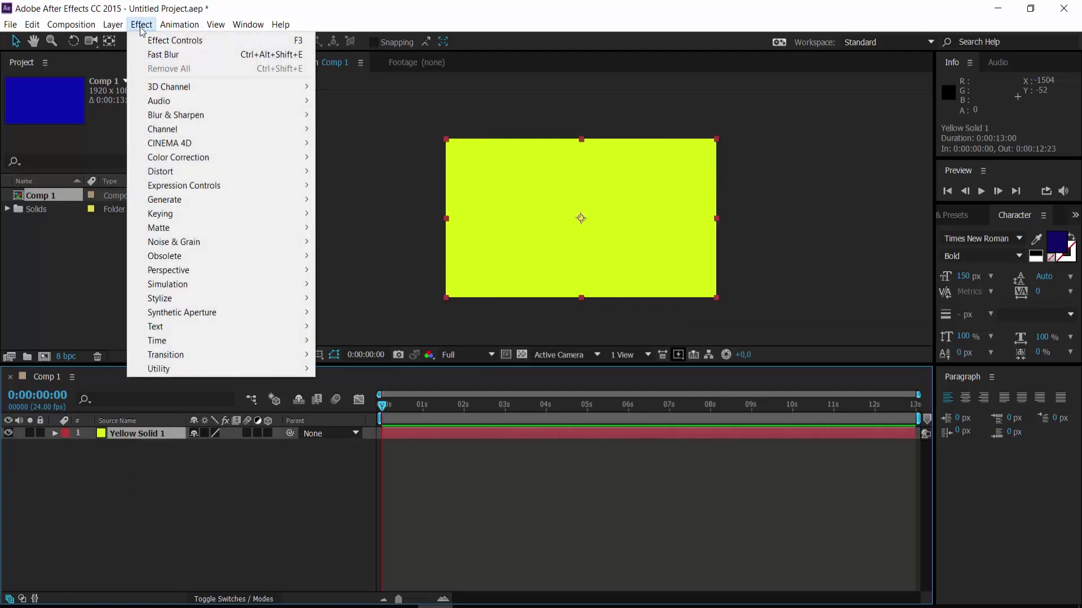
mouse_move(221, 119)
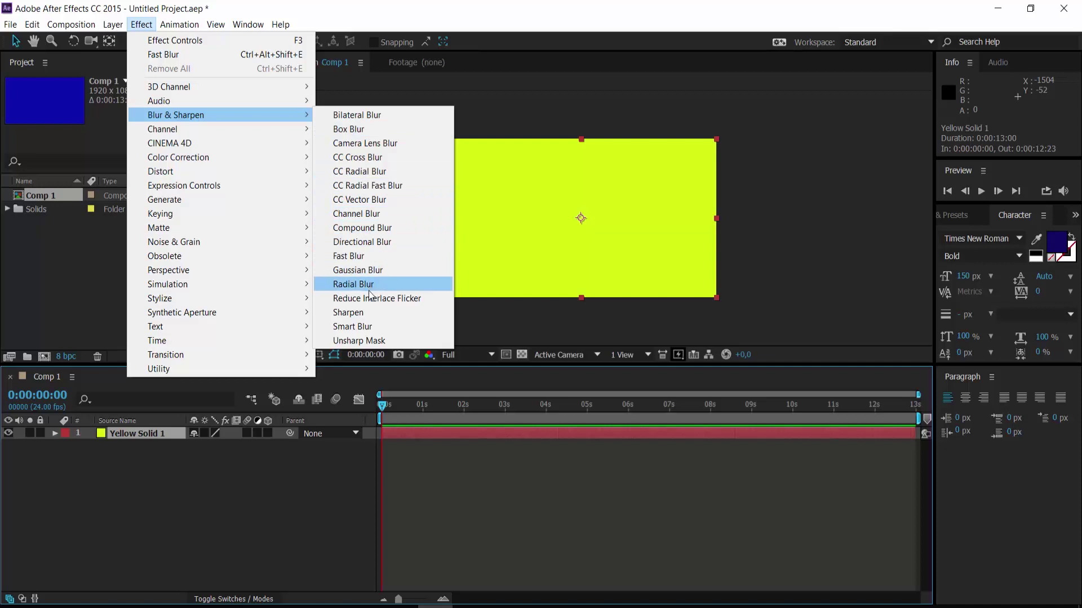
left_click(370, 259)
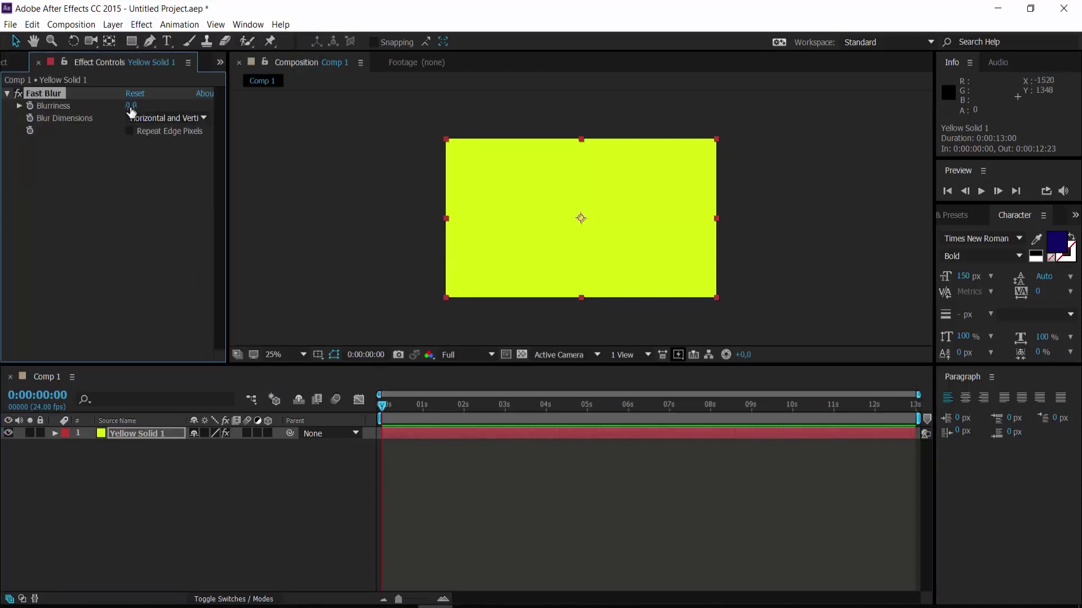
mouse_move(132, 105)
left_mouse_down()
mouse_move(573, 113)
mouse_move(240, 105)
left_mouse_up()
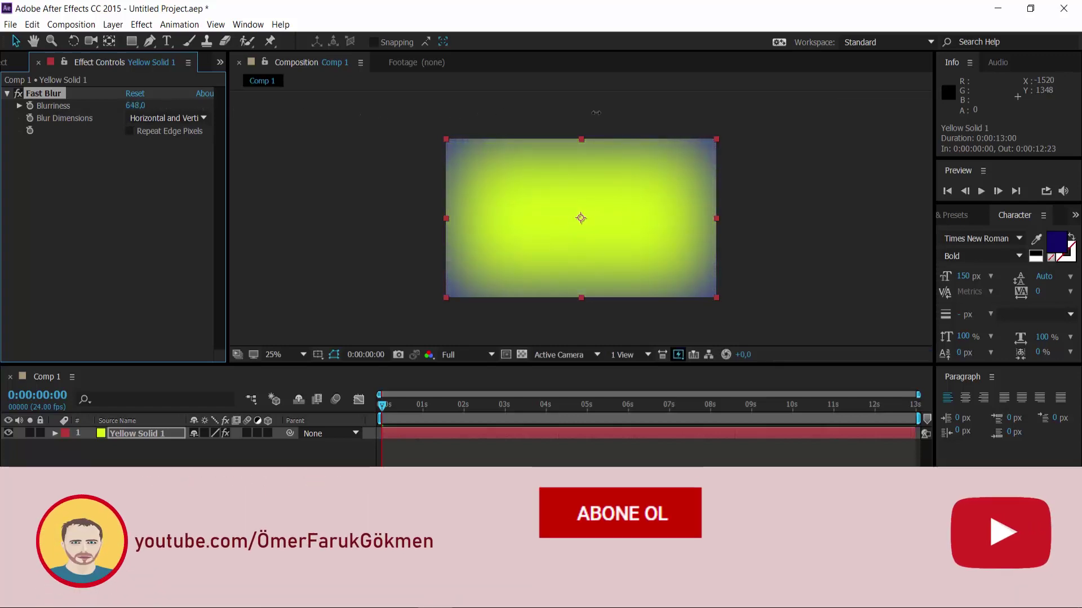
mouse_move(239, 105)
left_mouse_down()
mouse_move(89, 115)
mouse_move(141, 108)
left_mouse_up()
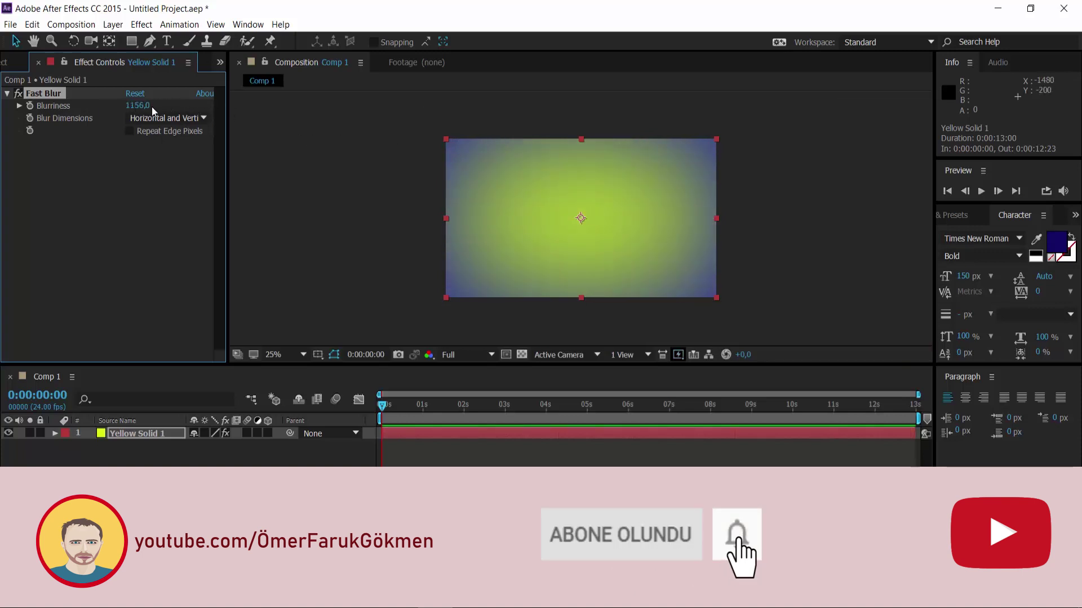
left_click_drag(150, 109, 266, 125)
left_click(330, 175)
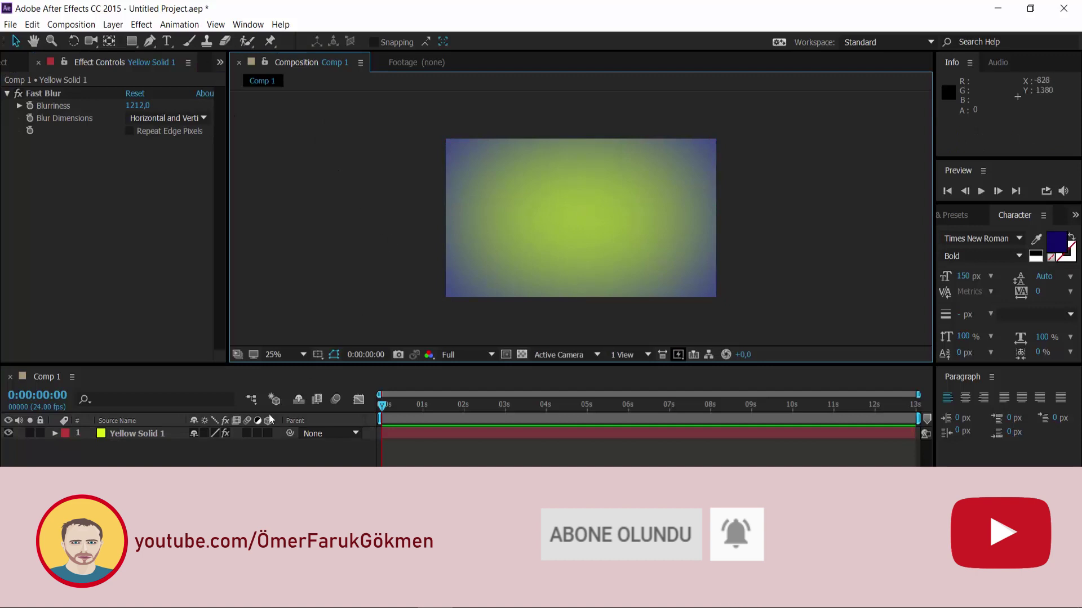
left_click(202, 481)
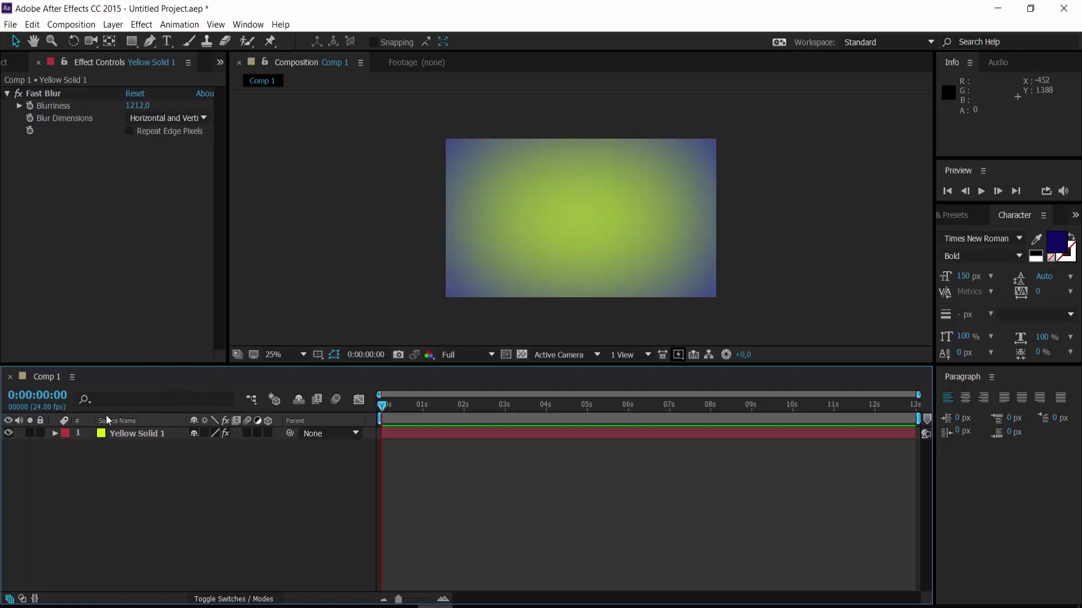
Lock the yellow solid and add a text layer reading 'AFTER EFFECTS'
left_click(41, 433)
right_click(157, 490)
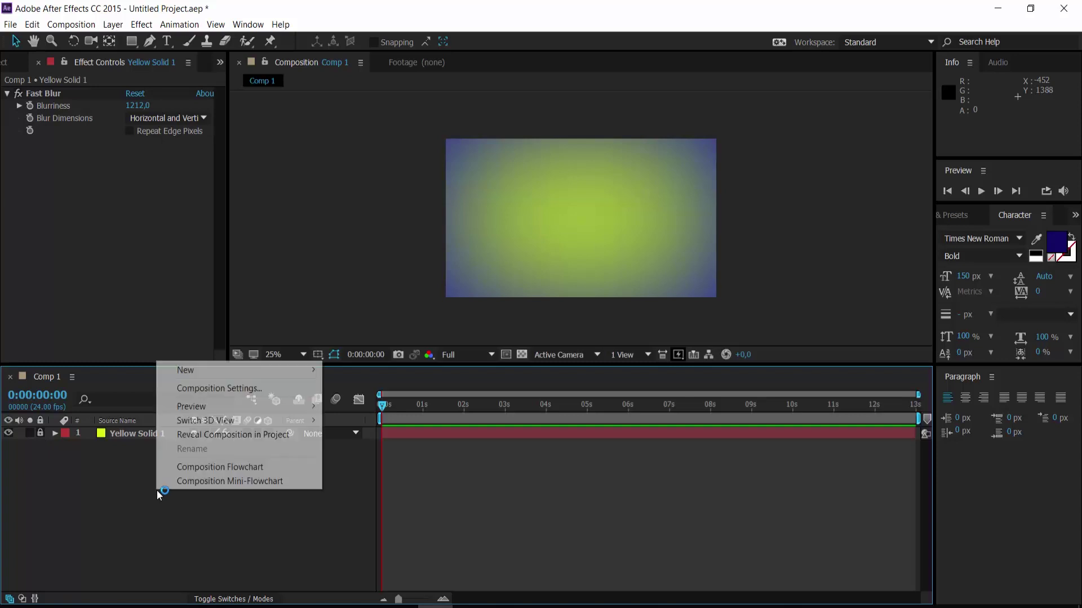
mouse_move(232, 374)
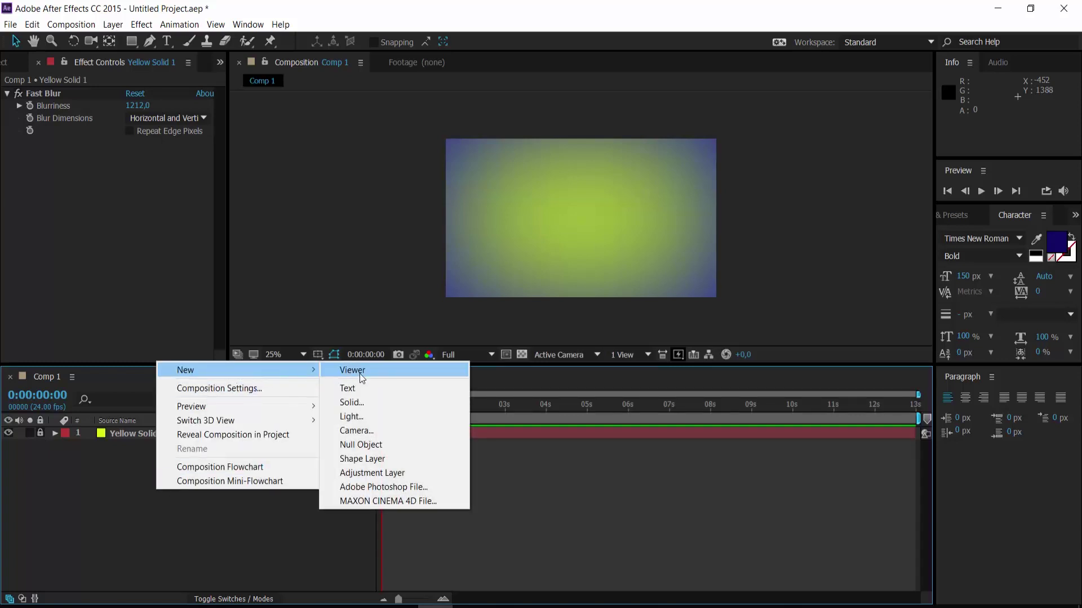
left_click(347, 388)
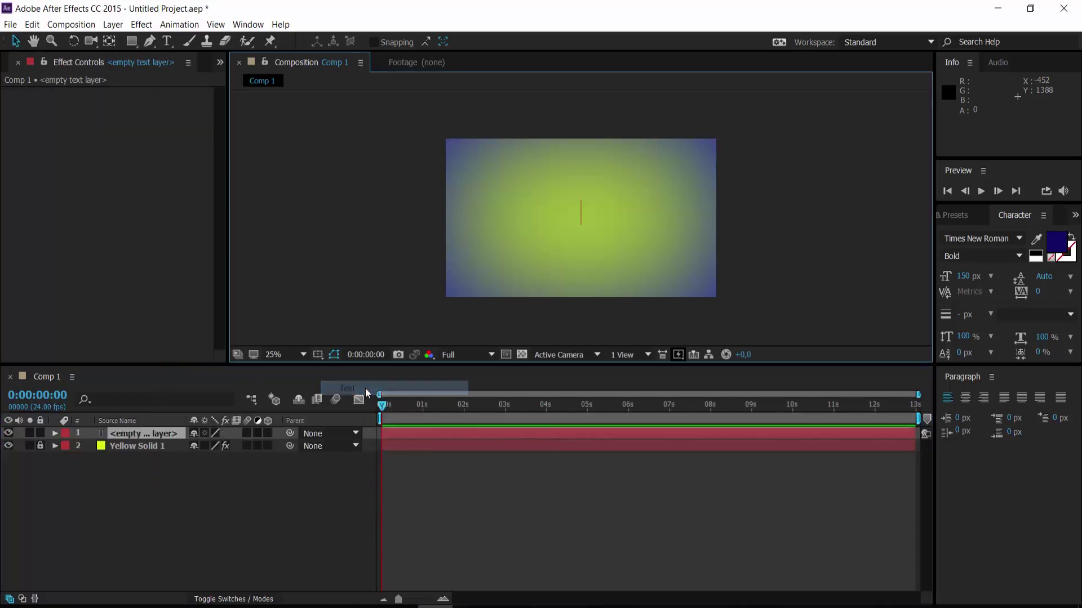
type("AFTER EFFECTS")
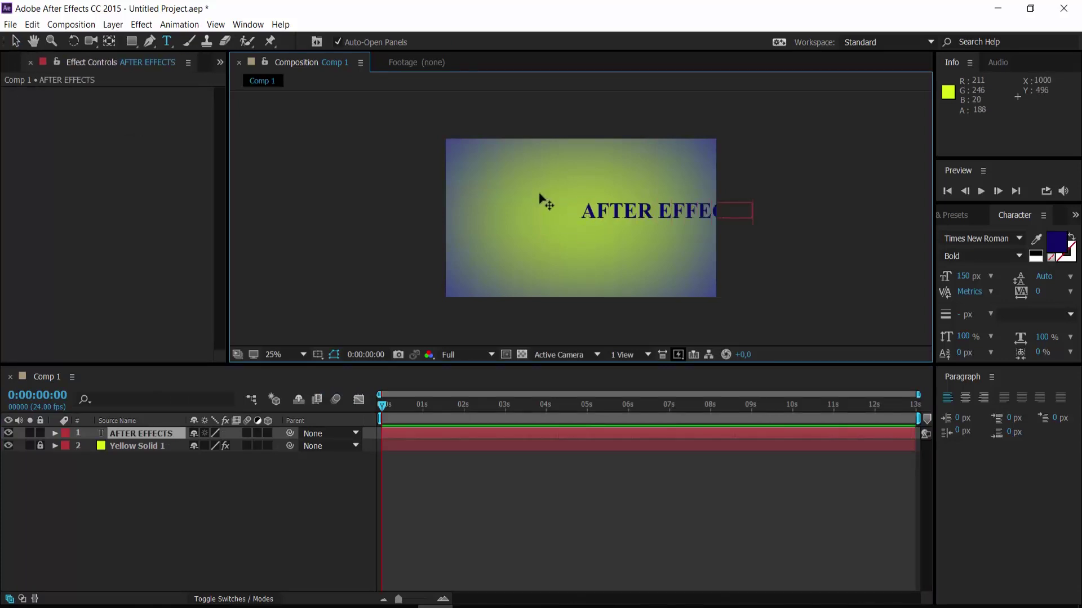
left_click(16, 41)
Position the AFTER EFFECTS title at the centre of the frame
left_click_drag(626, 218, 567, 222)
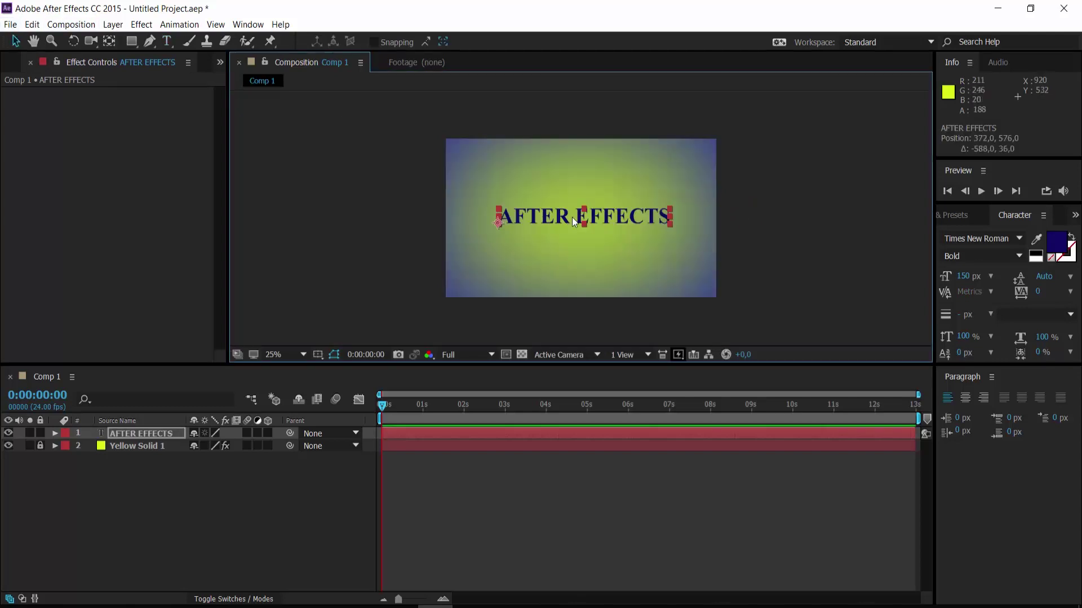
left_click_drag(563, 218, 562, 219)
left_click(745, 220)
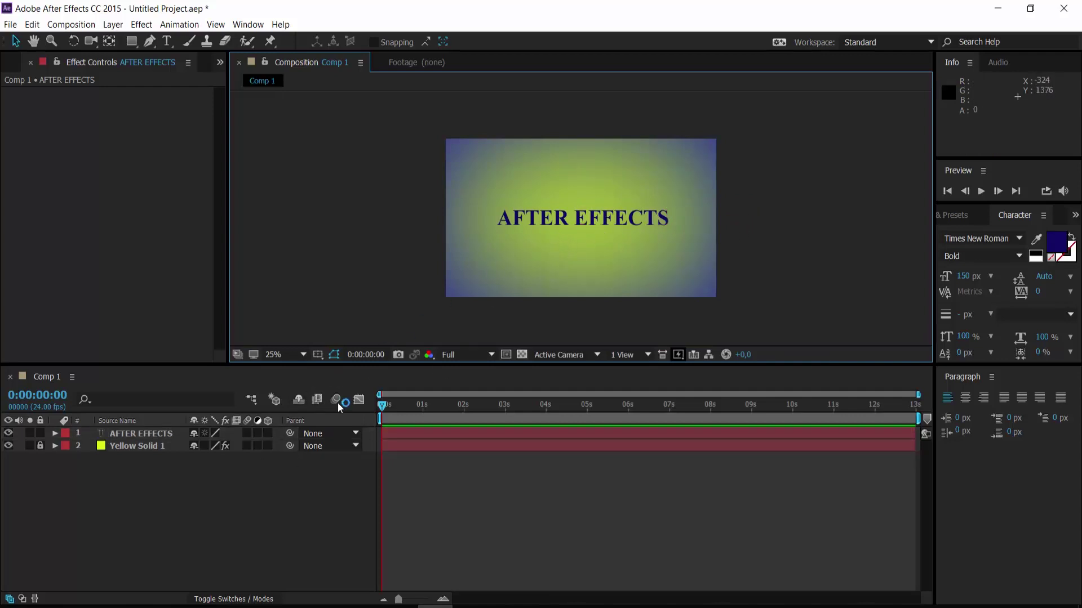
Turn on the 3D Layer switch for the AFTER EFFECTS text layer
left_click(268, 433)
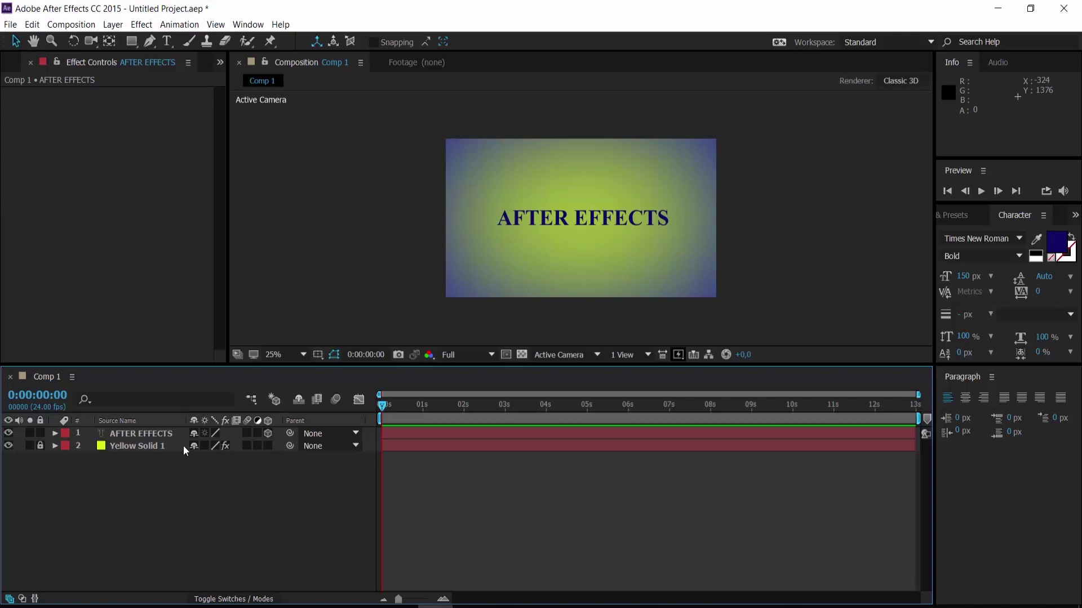
left_click(130, 435)
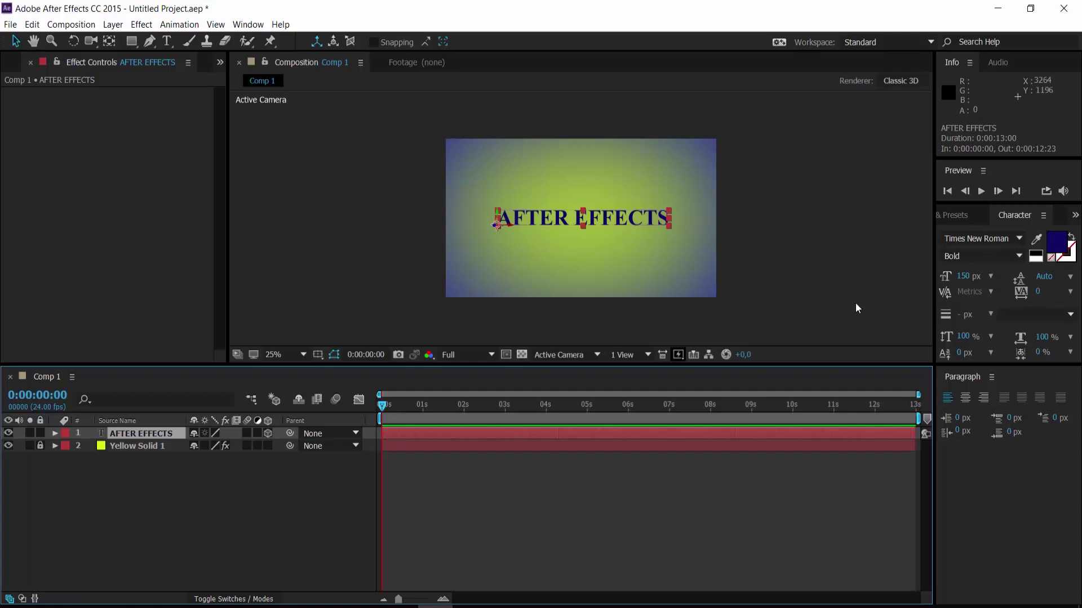
left_click(784, 215)
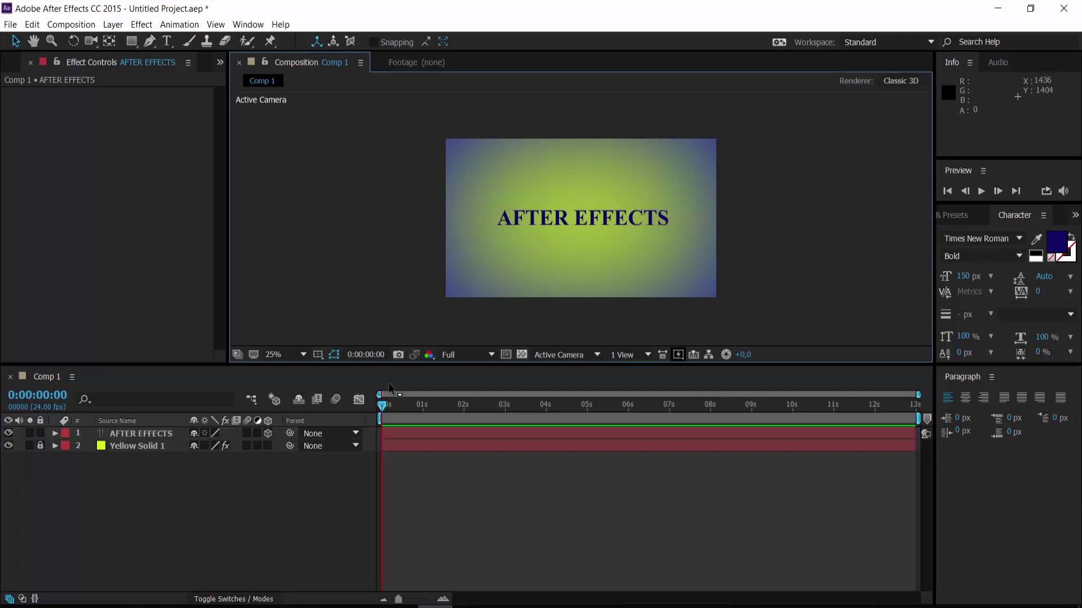
left_click(168, 498)
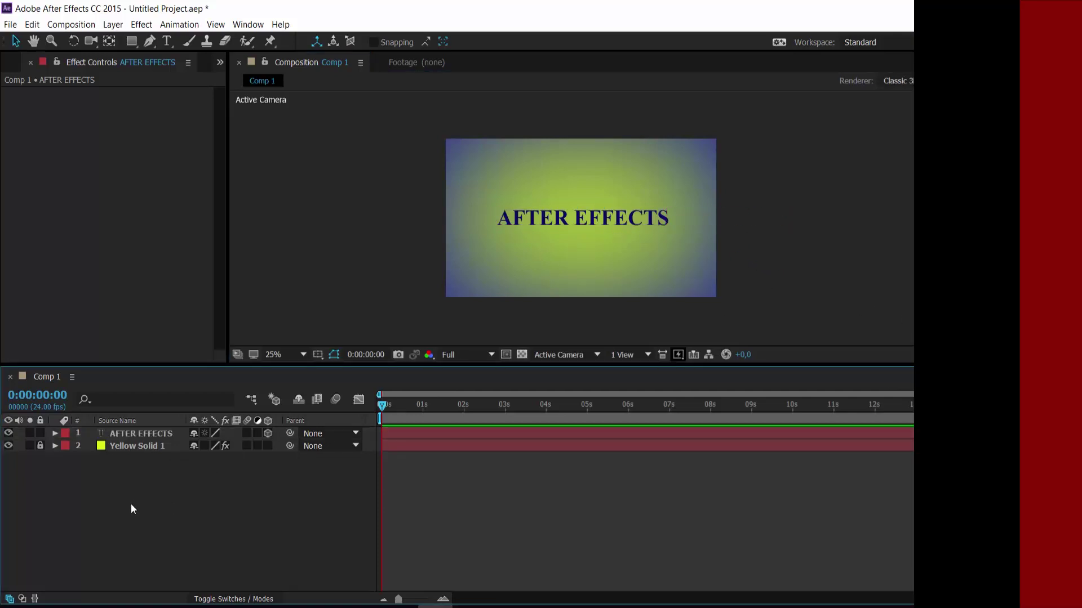
Add Camera 1, a Two-Node Camera using the 50mm preset
right_click(145, 506)
mouse_move(242, 386)
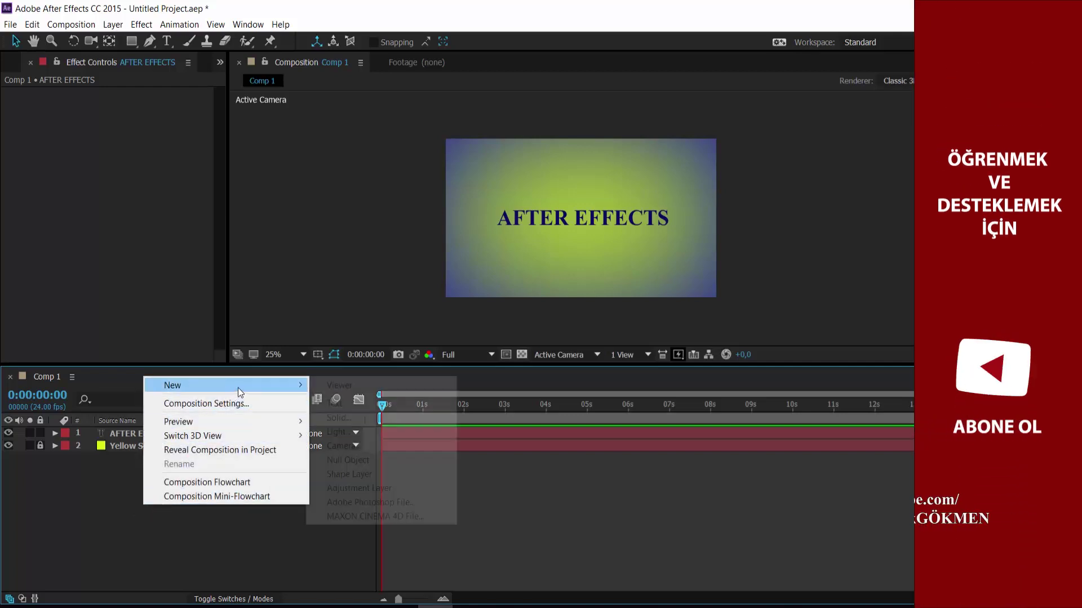
left_click(353, 445)
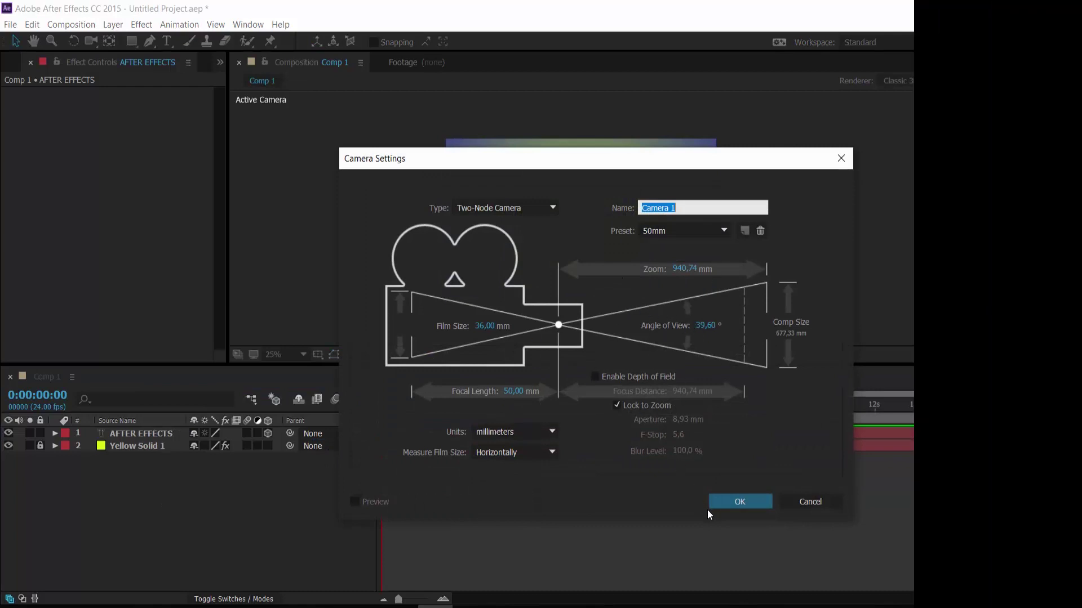
left_click(742, 503)
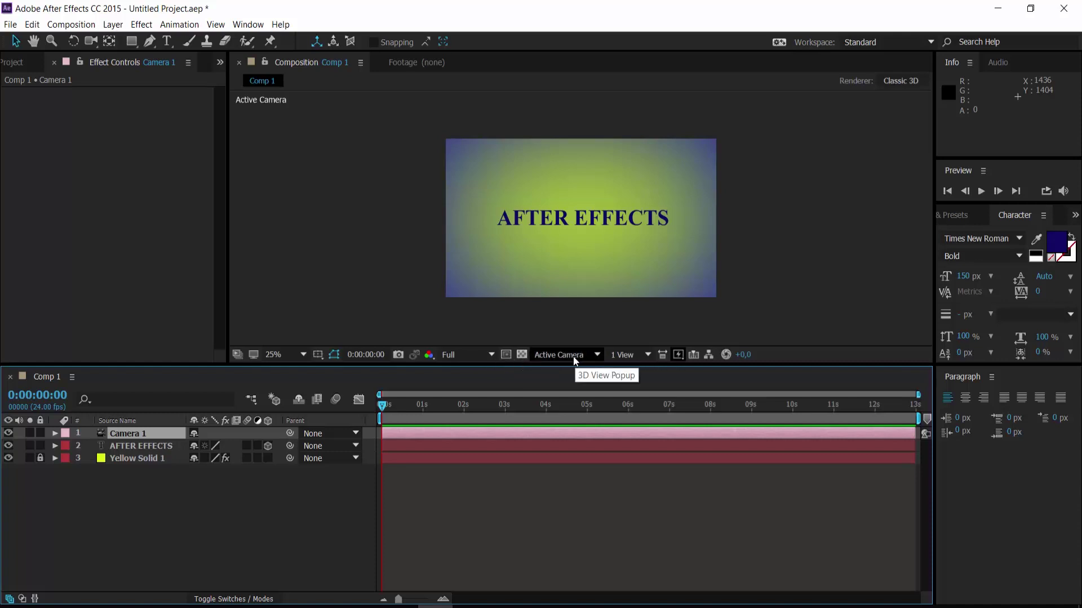
Try the 2 Views horizontal and vertical layouts, settling on the side-by-side split
left_click(632, 358)
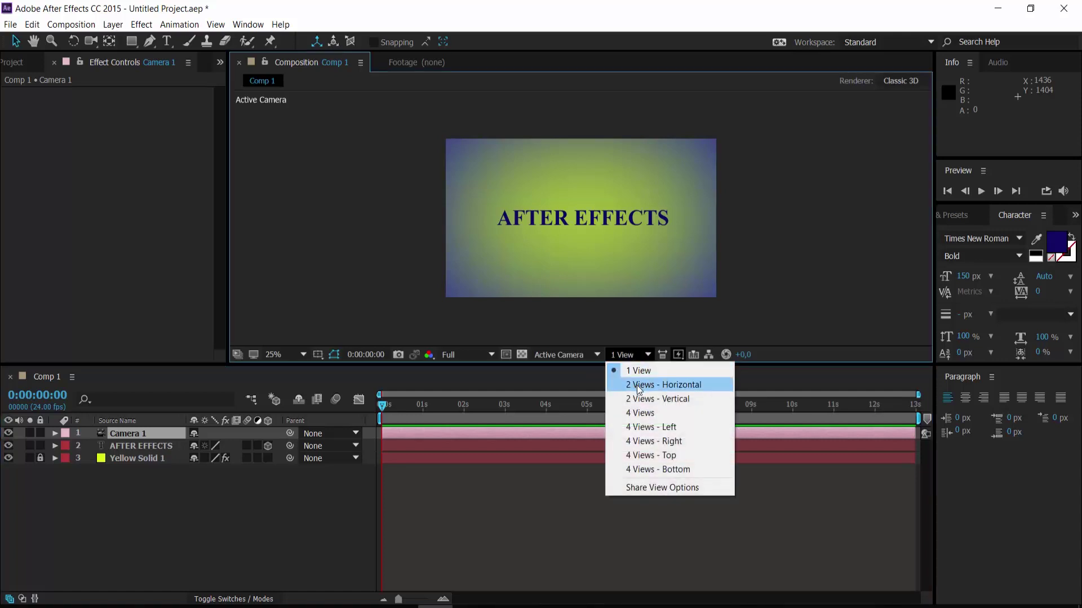
left_click(675, 384)
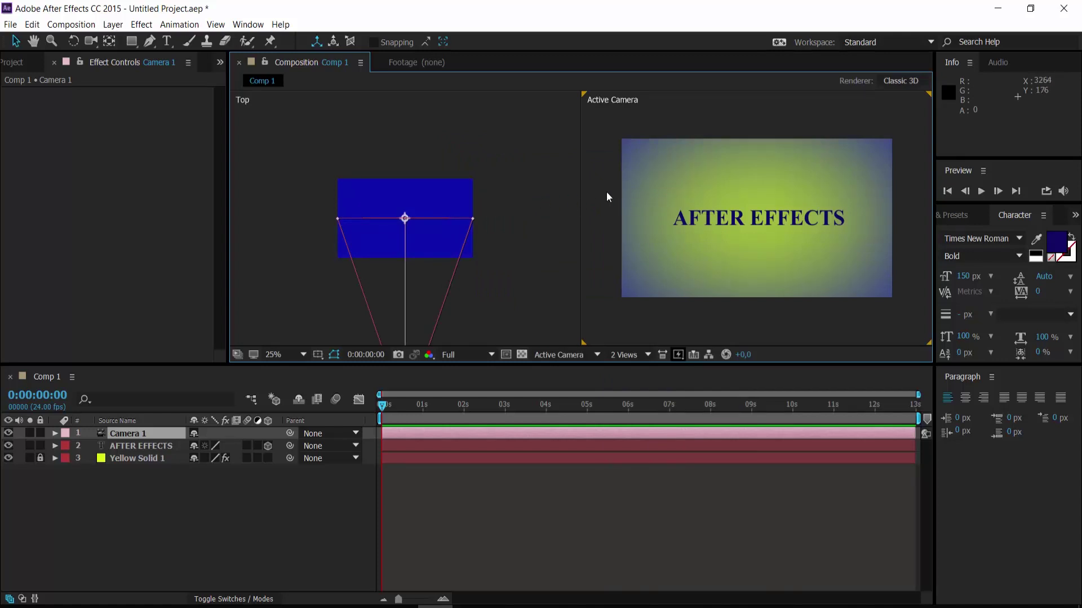
left_click(625, 354)
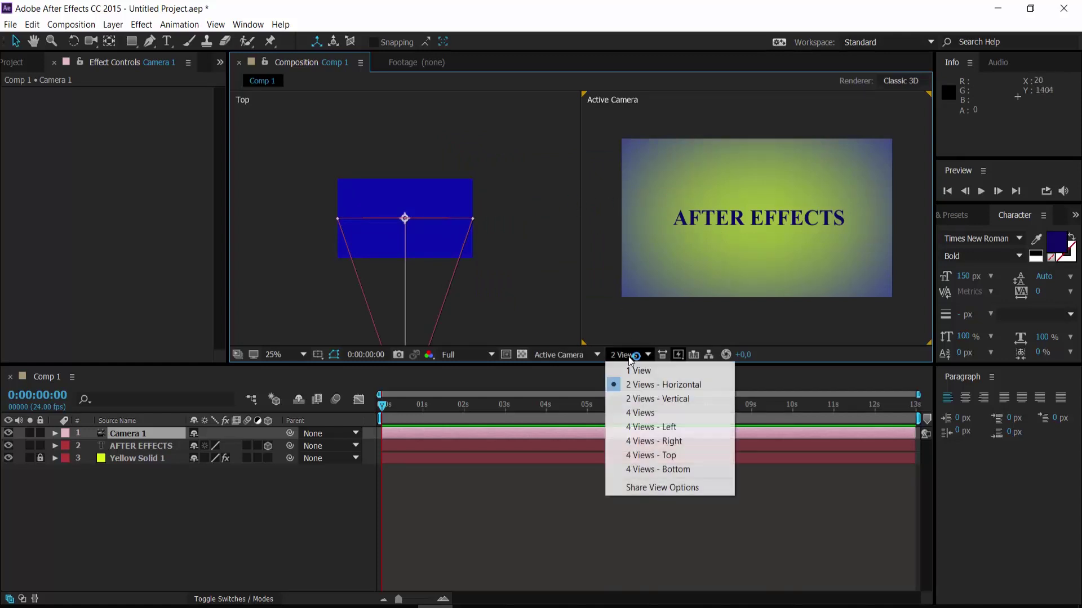
left_click(641, 399)
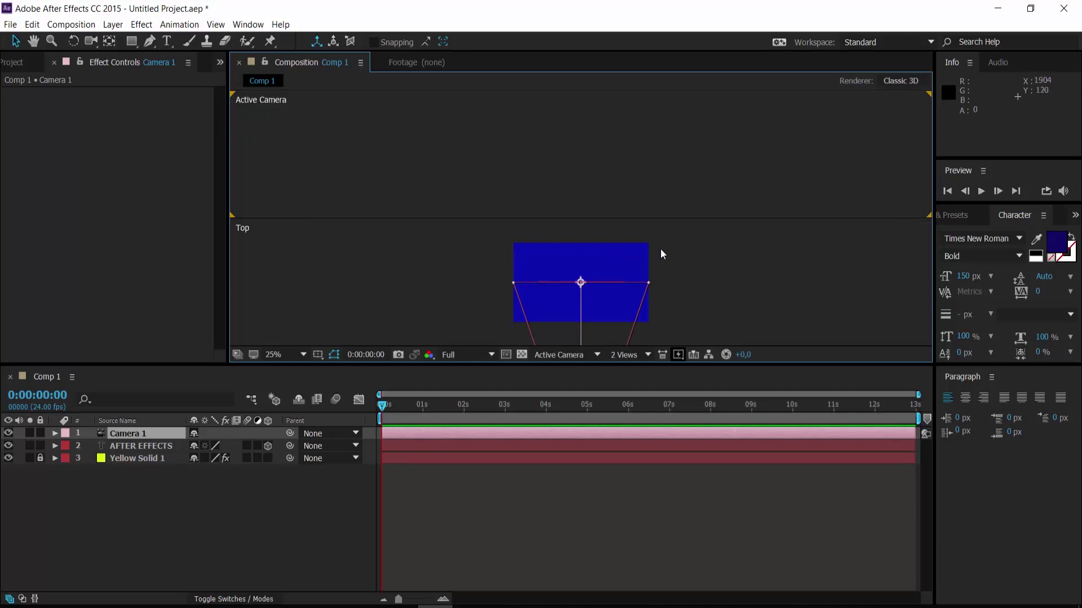
left_click(758, 254)
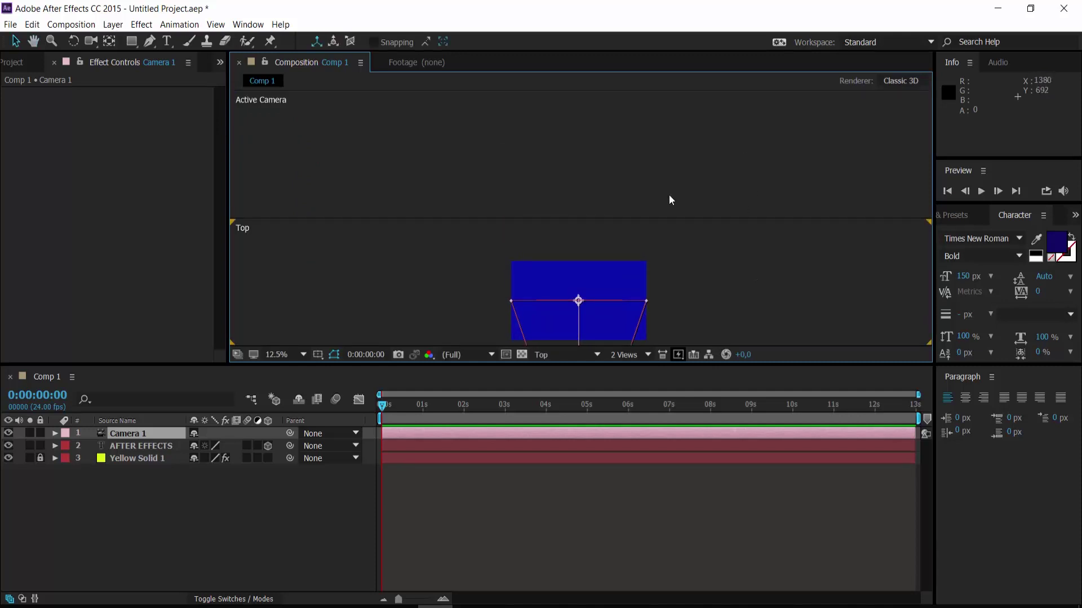
left_click(635, 353)
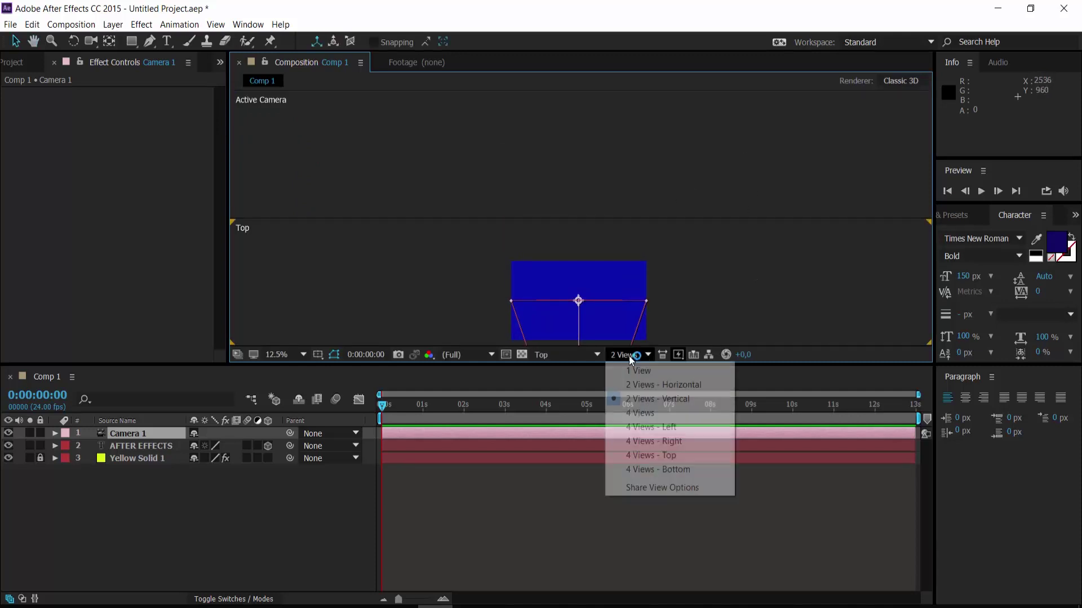
left_click(647, 387)
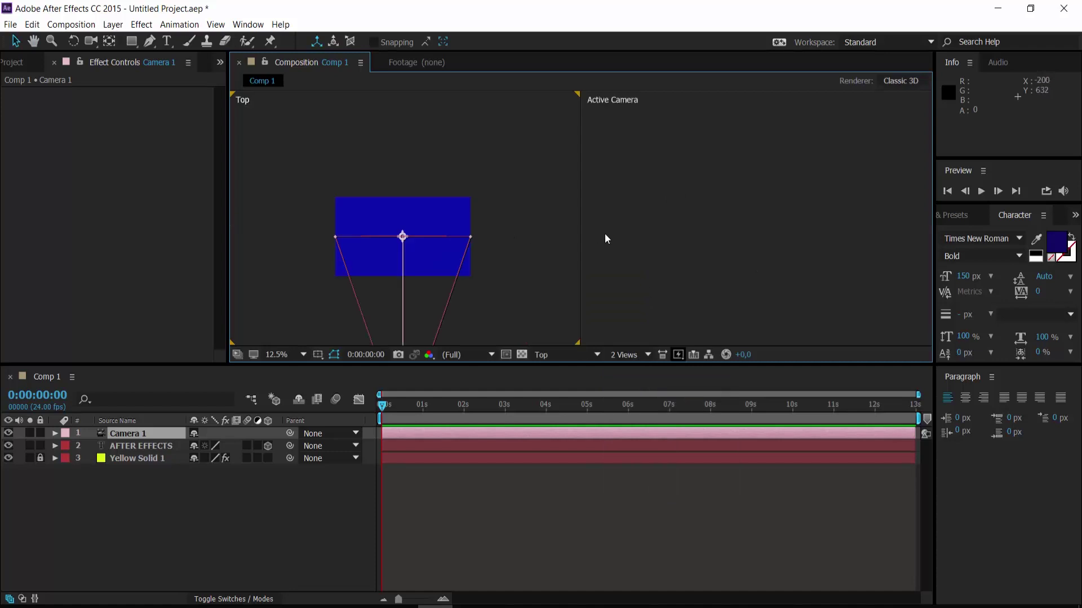
left_click(710, 243)
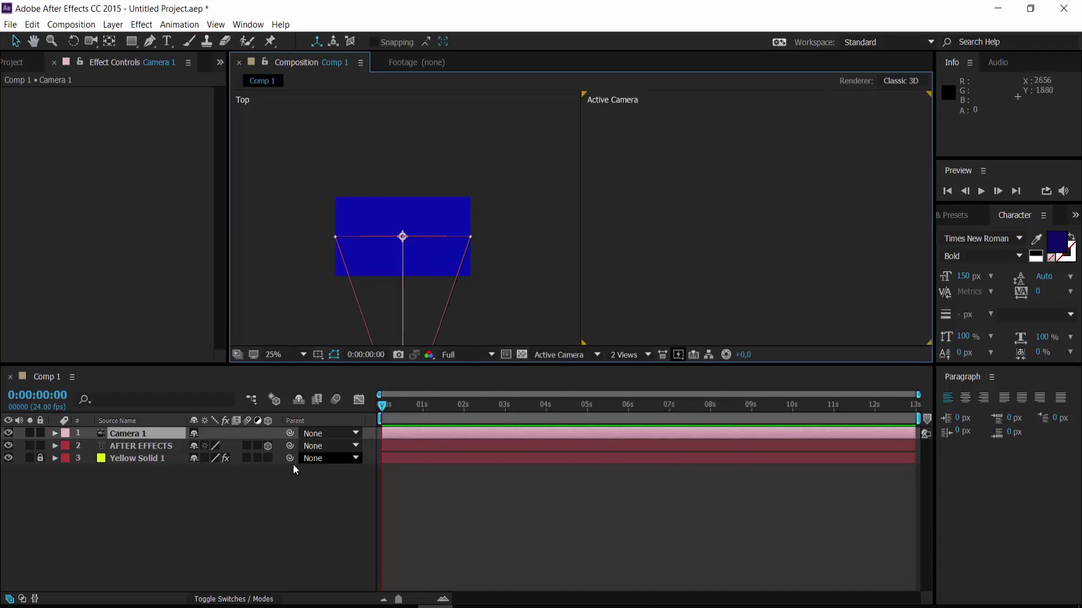
Keep the left view on Top and make the Active Camera view active for zooming and panning
left_click(204, 488)
left_click(138, 433)
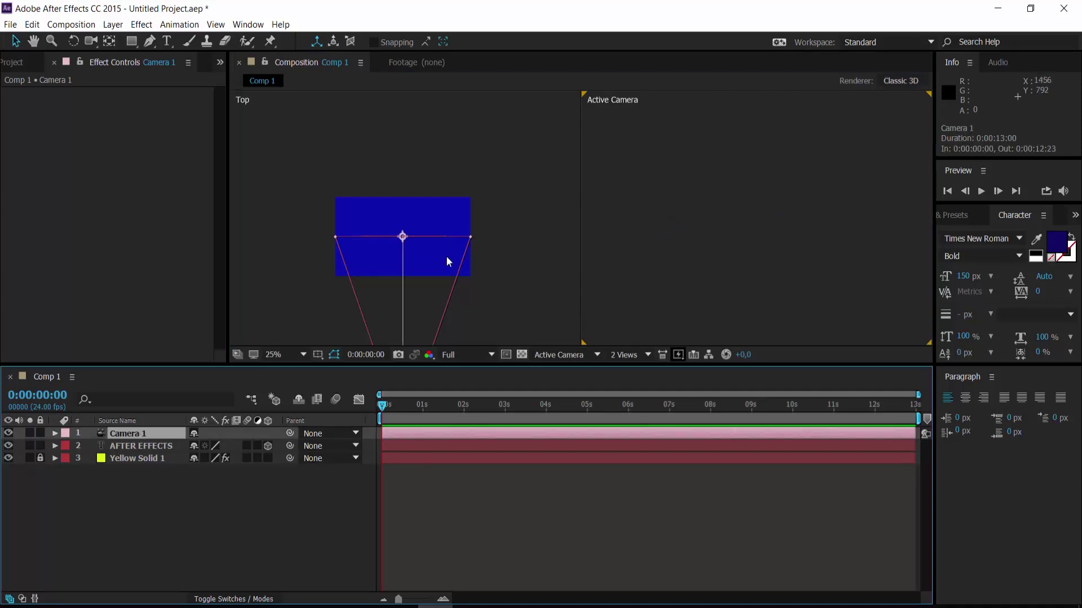
left_click(482, 193)
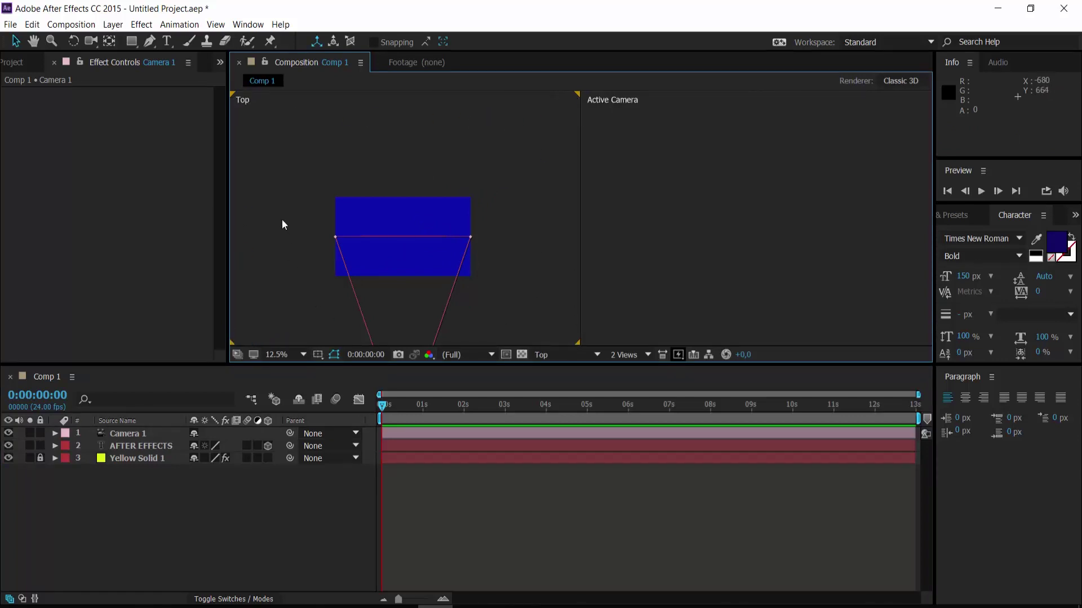
left_click(549, 353)
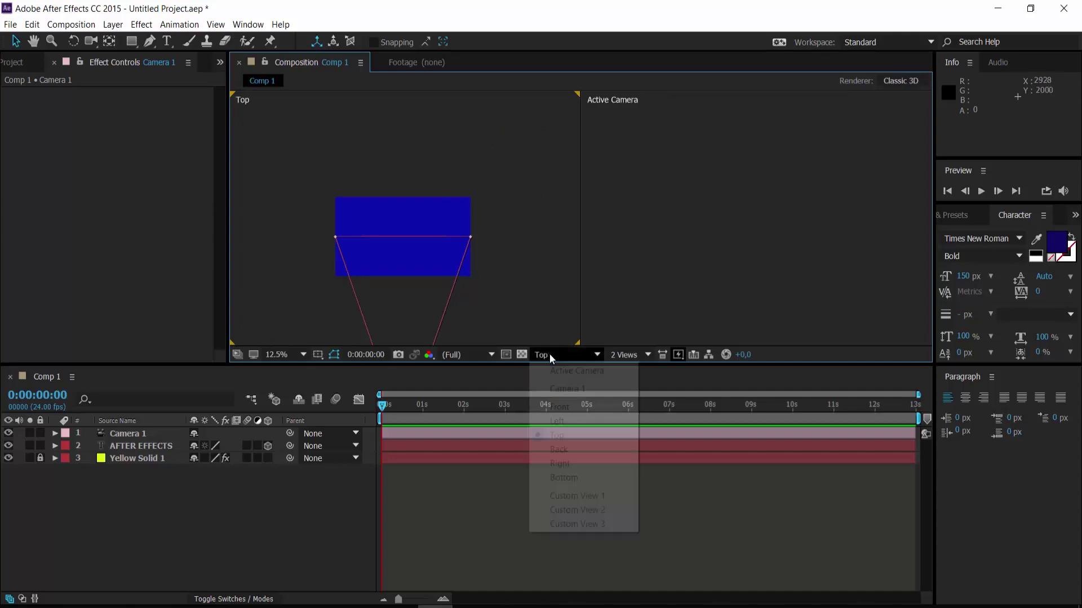
left_click(556, 436)
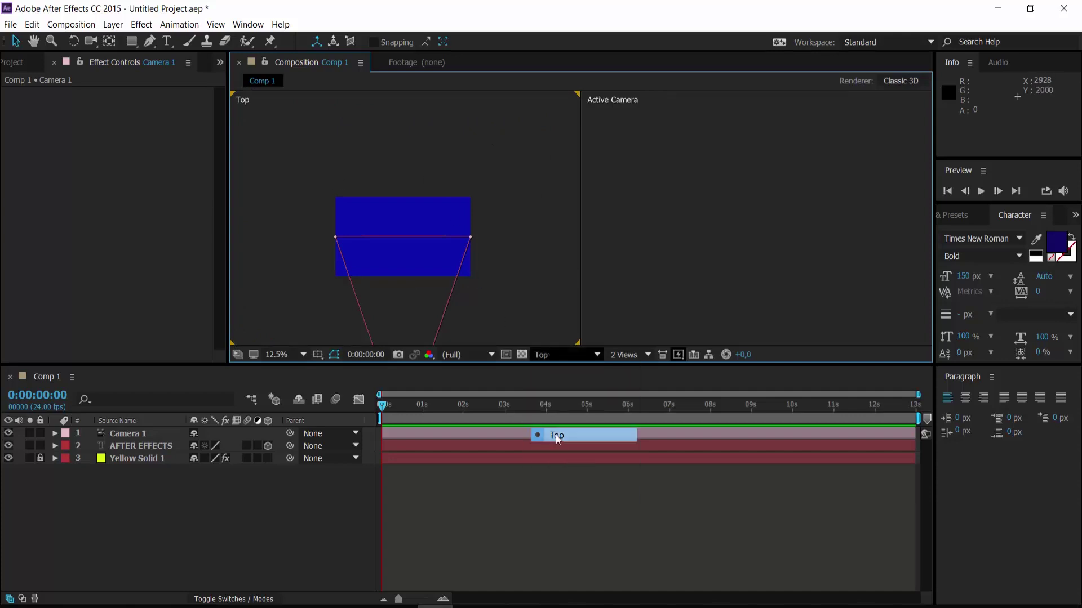
left_click(564, 357)
left_click(603, 237)
left_click(636, 229)
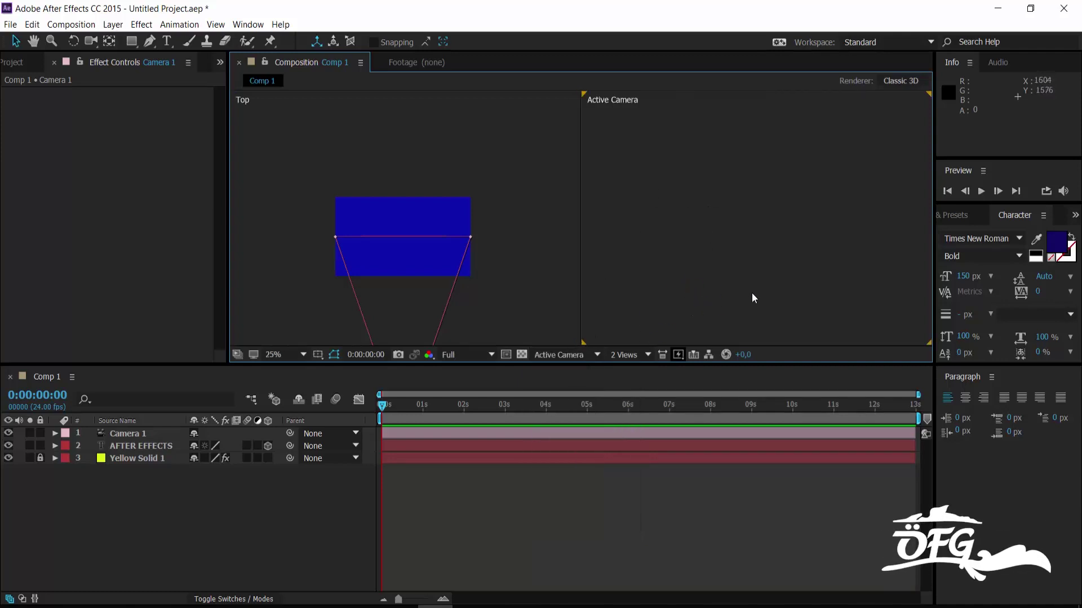
key("z")
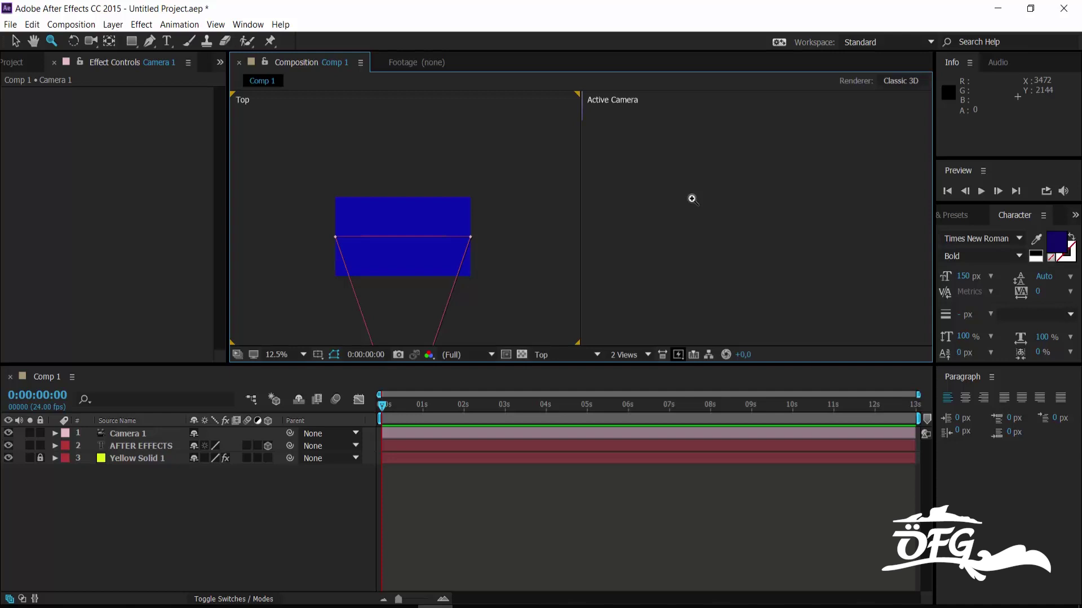
left_click(691, 199)
key("h")
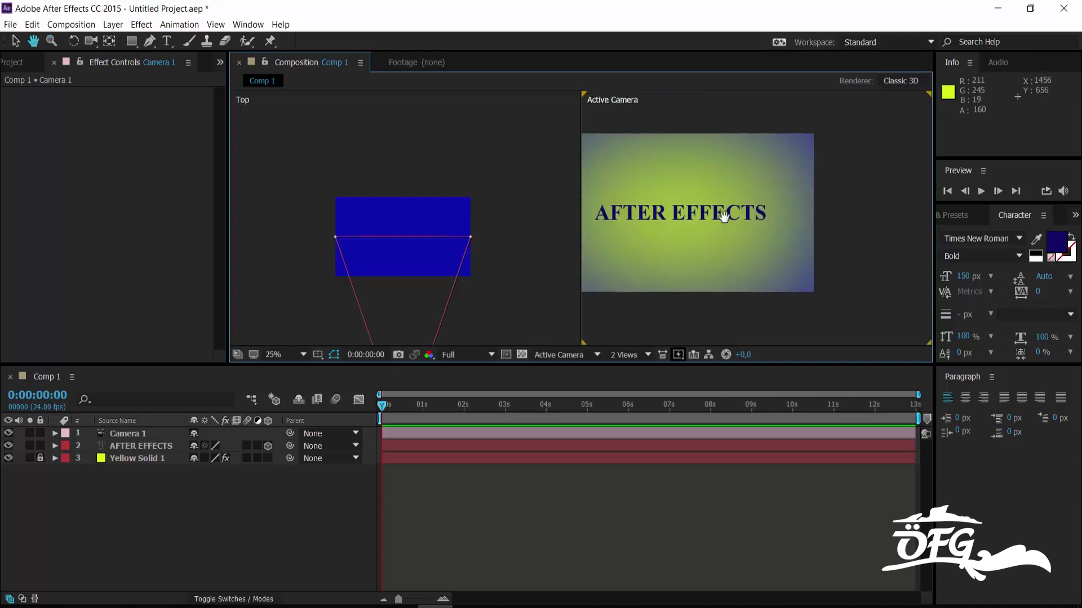
left_click_drag(740, 226, 797, 221)
key("z")
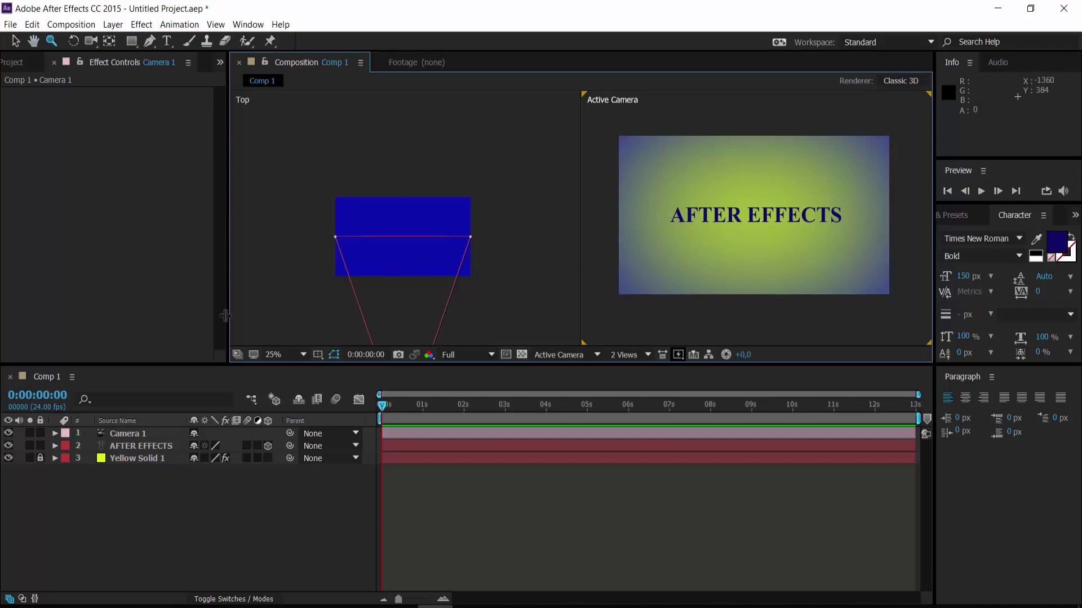
left_click(15, 40)
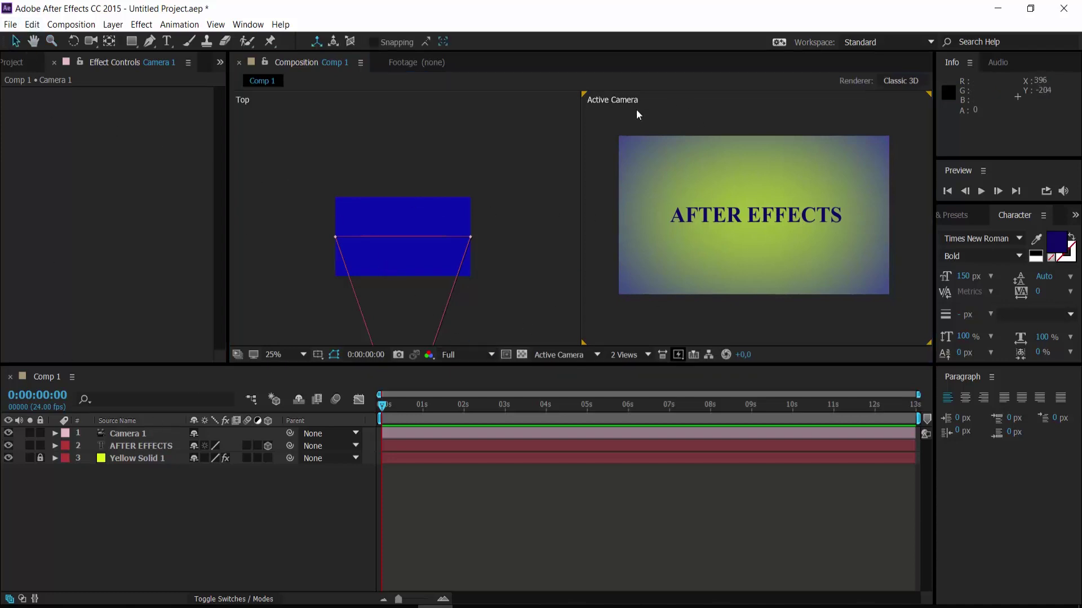
left_click(404, 126)
left_click(620, 117)
left_click(533, 110)
left_click(647, 107)
left_click(516, 124)
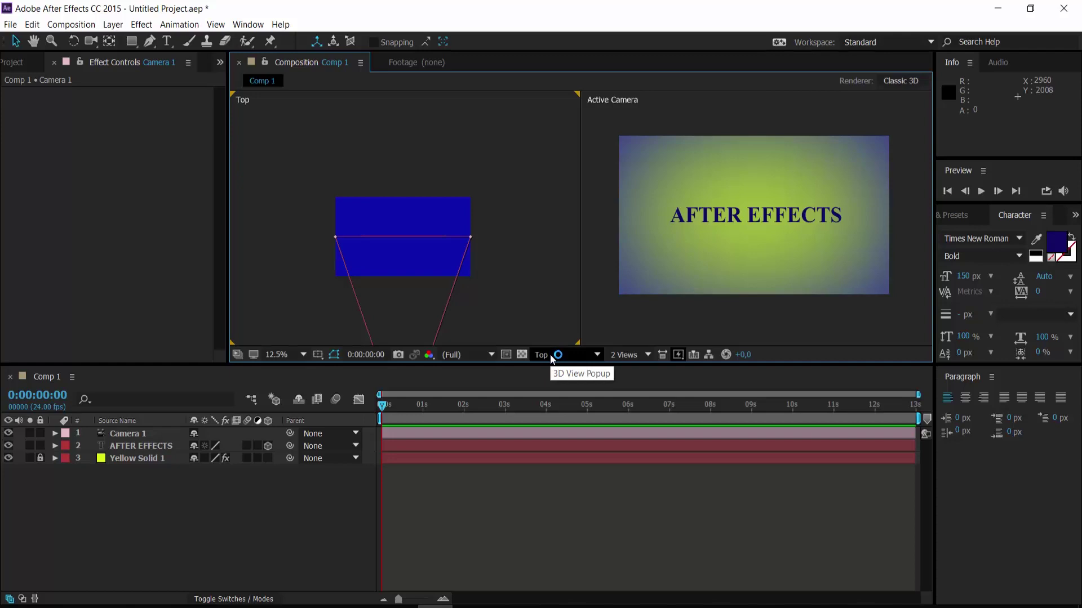
left_click_drag(505, 255, 505, 176)
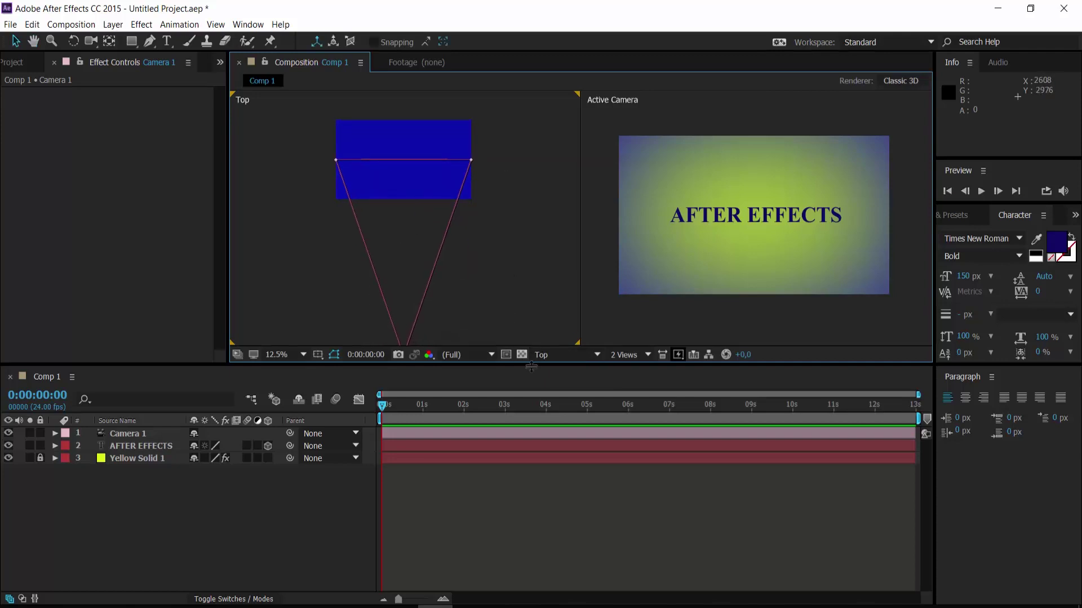
left_click(545, 354)
left_click(559, 419)
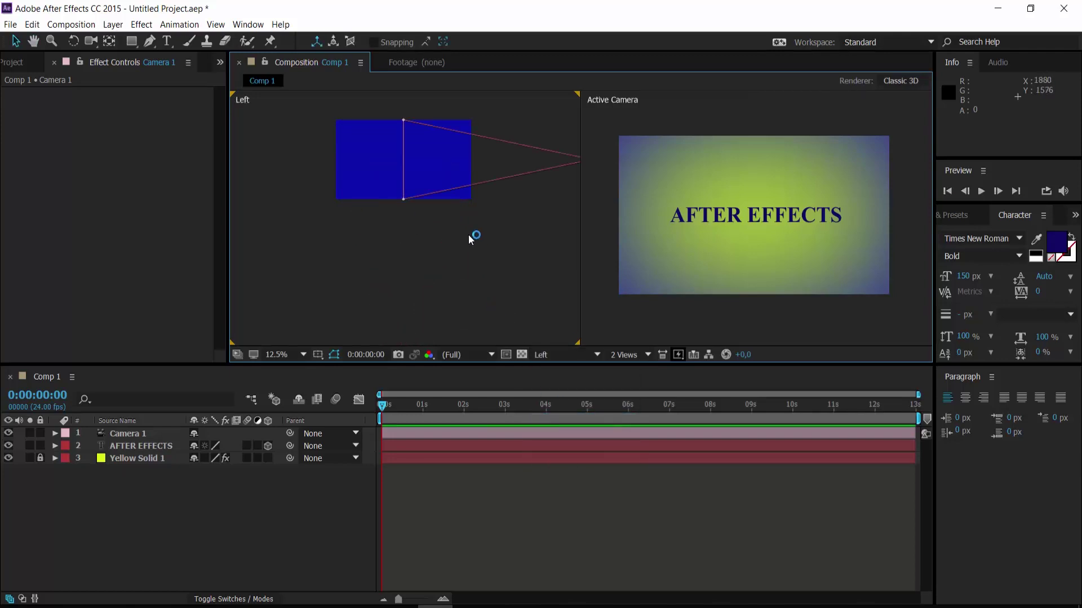
left_click(555, 354)
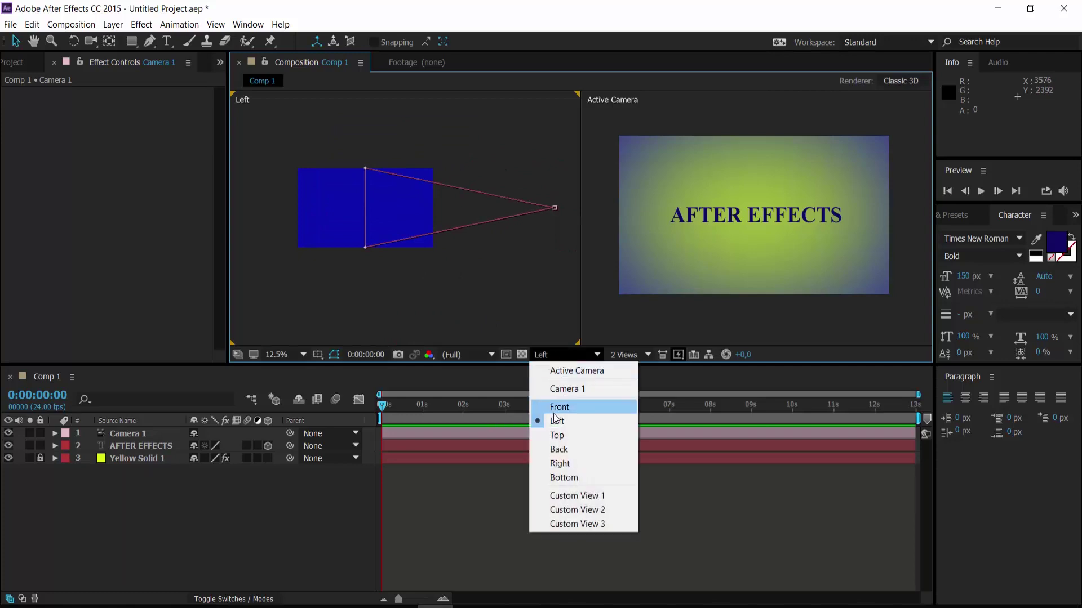
left_click(558, 463)
left_click_drag(575, 272, 500, 268)
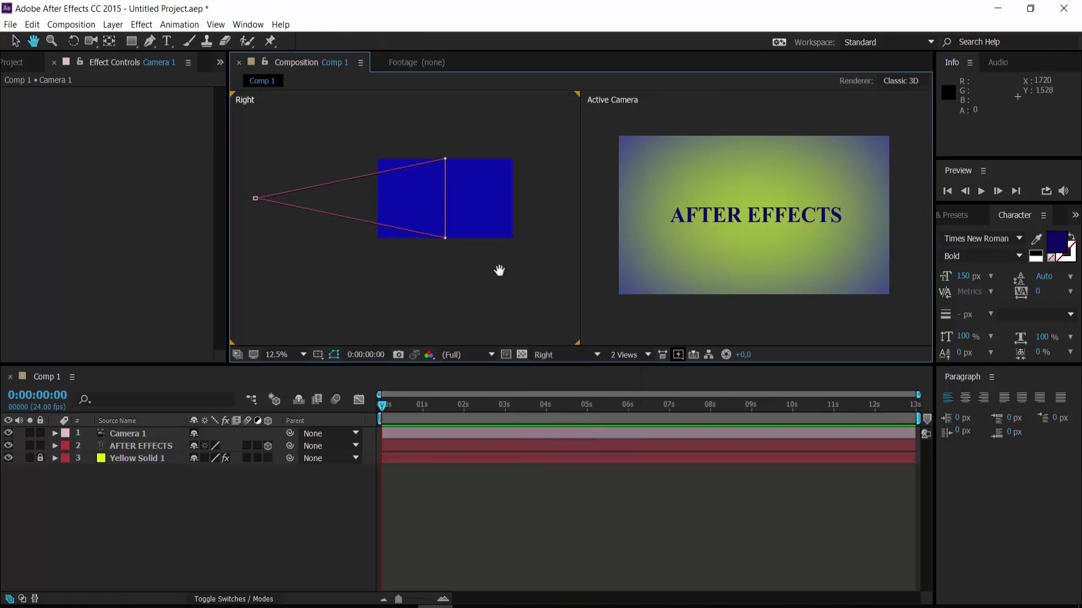
left_click(549, 358)
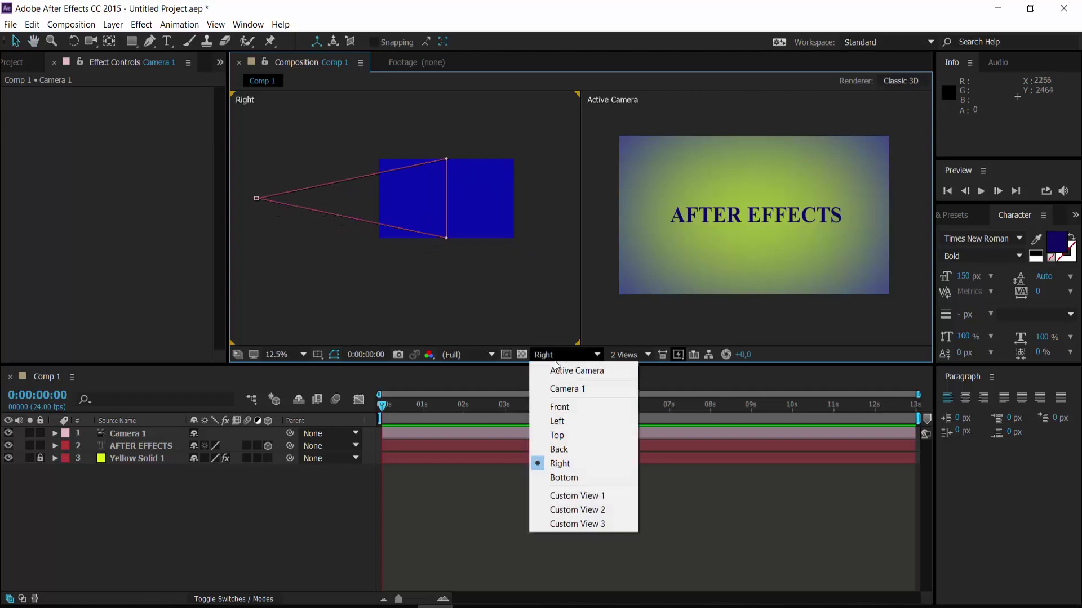
left_click(556, 436)
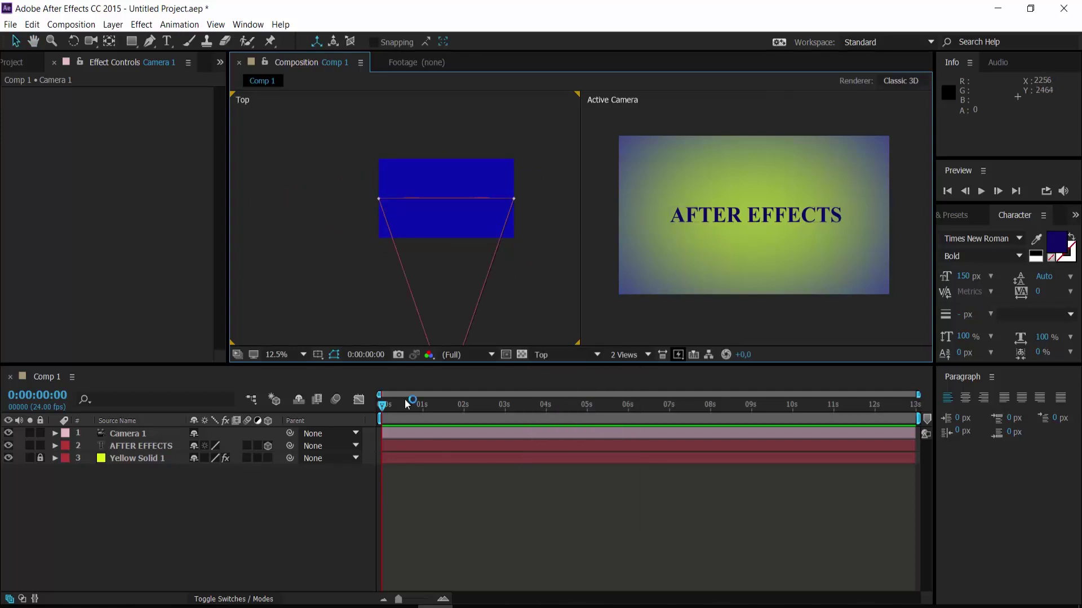
left_click(147, 444)
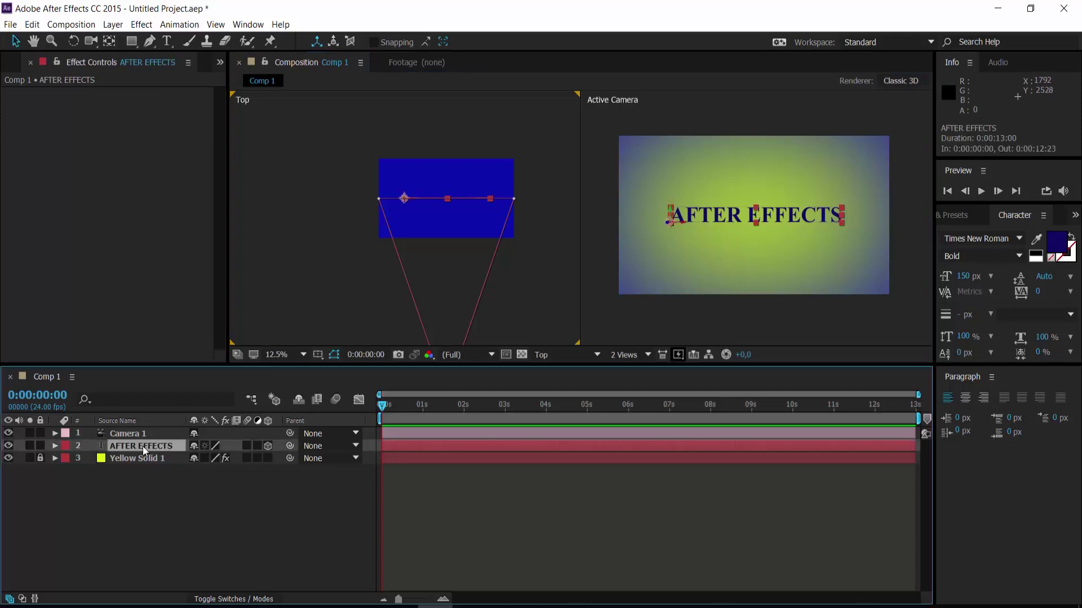
Keyframe the title's Y Rotation at 0:00:00 and scrub it to -63°
left_click(56, 446)
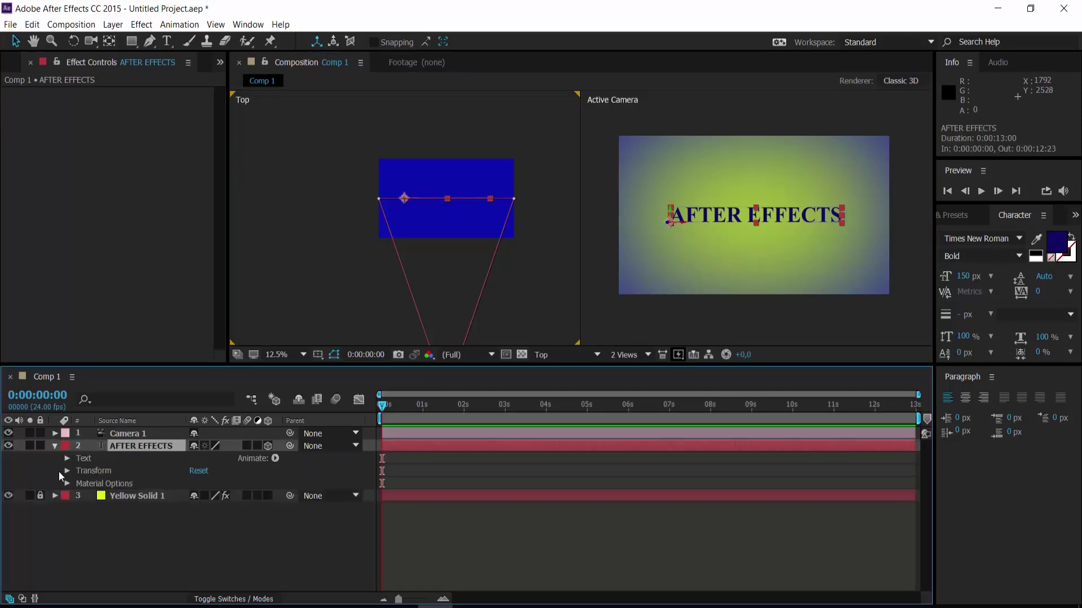
left_click(67, 470)
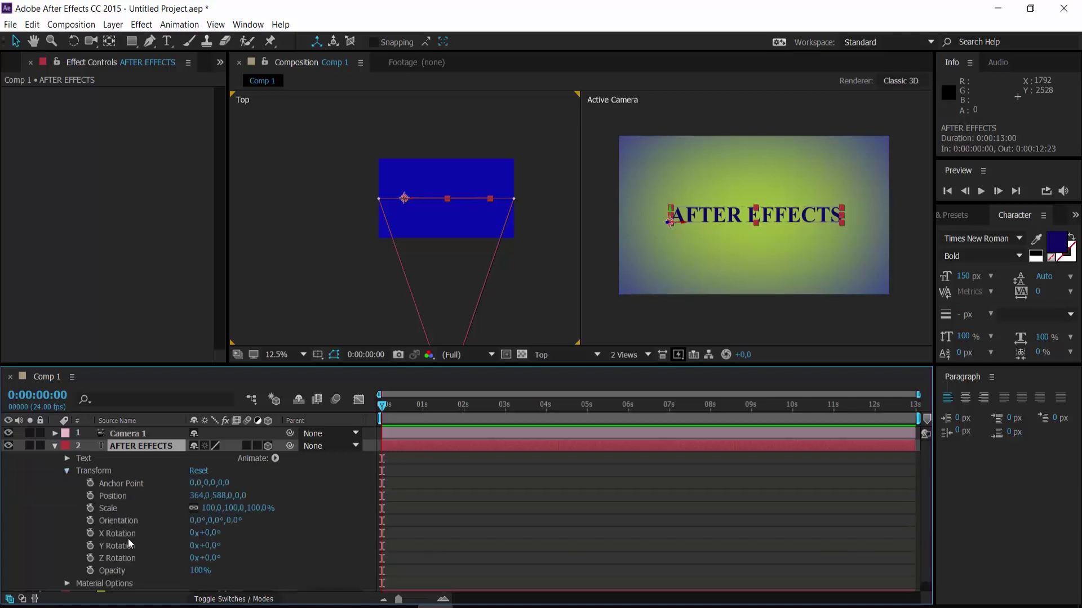
left_click(90, 545)
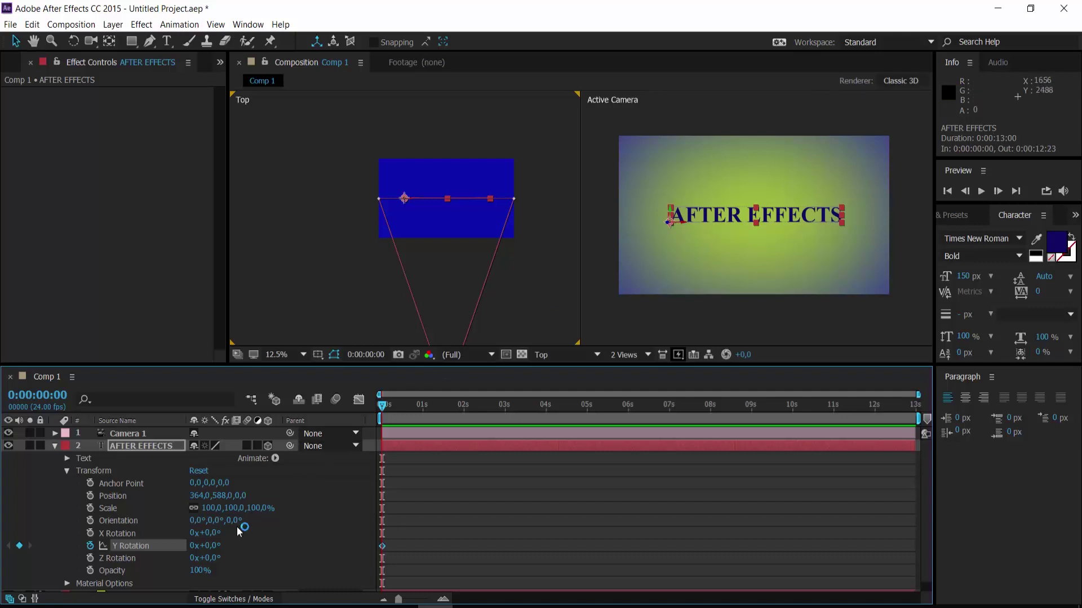
mouse_move(221, 542)
left_mouse_down()
mouse_move(251, 547)
mouse_move(177, 546)
left_mouse_up()
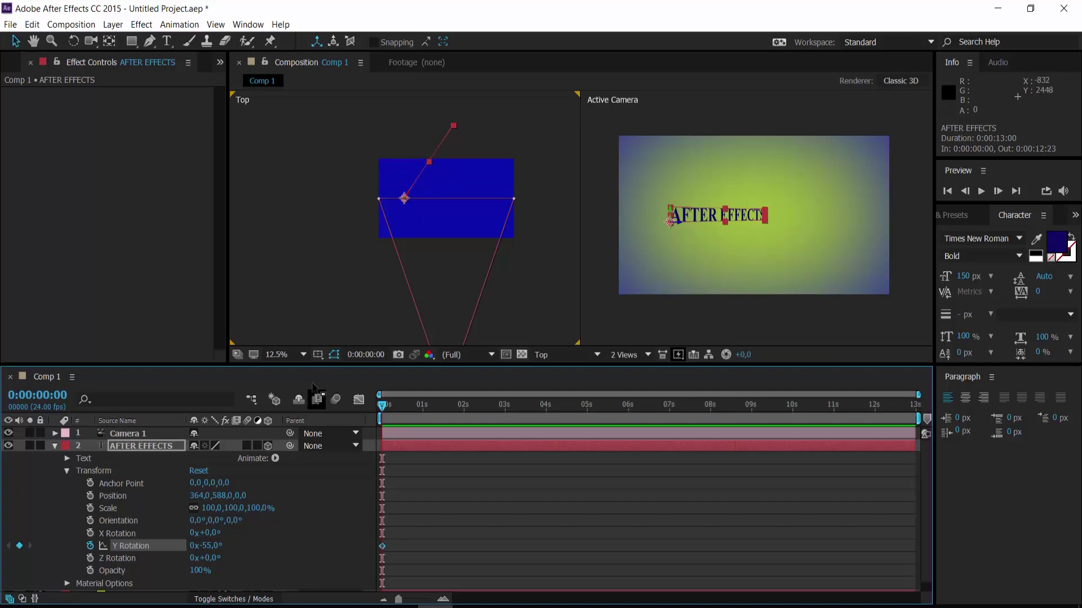
mouse_move(217, 552)
left_mouse_down()
mouse_move(197, 548)
mouse_move(234, 547)
left_mouse_up()
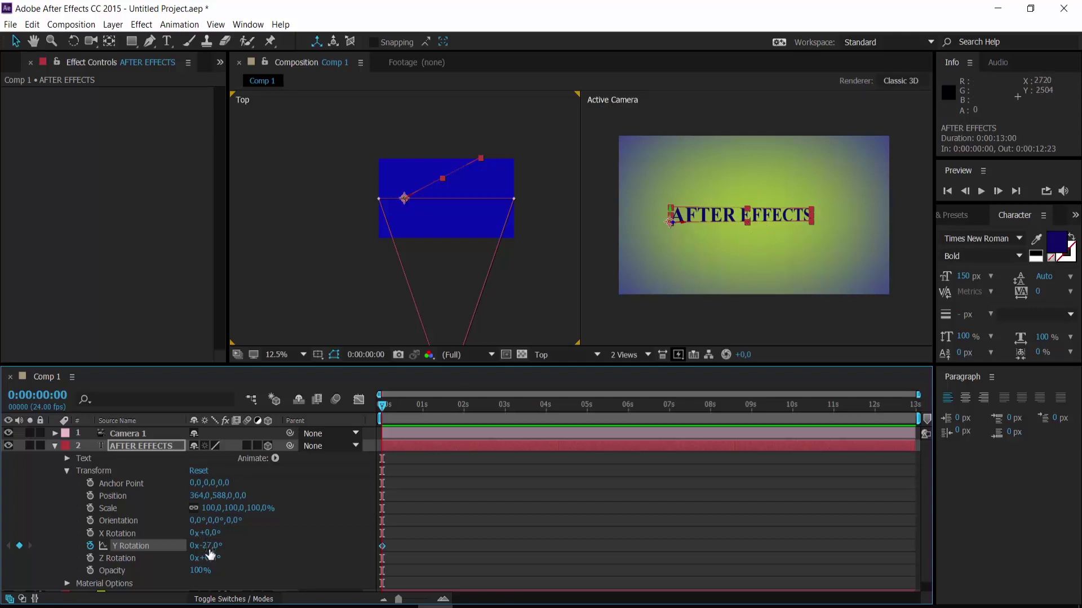
left_click_drag(210, 553, 164, 549)
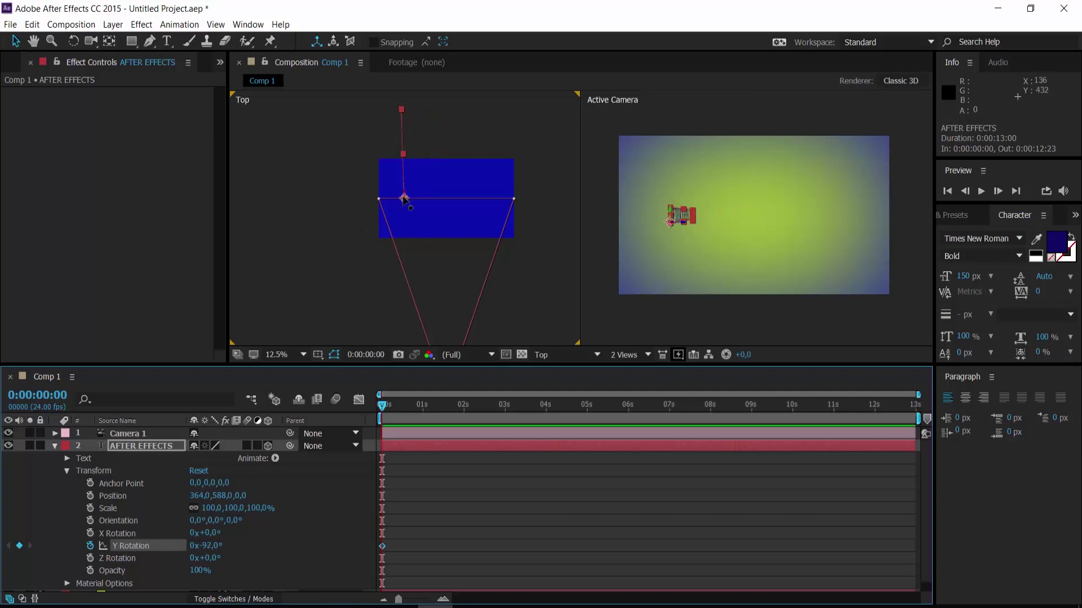
mouse_move(214, 550)
left_mouse_down()
mouse_move(244, 544)
mouse_move(231, 543)
left_mouse_up()
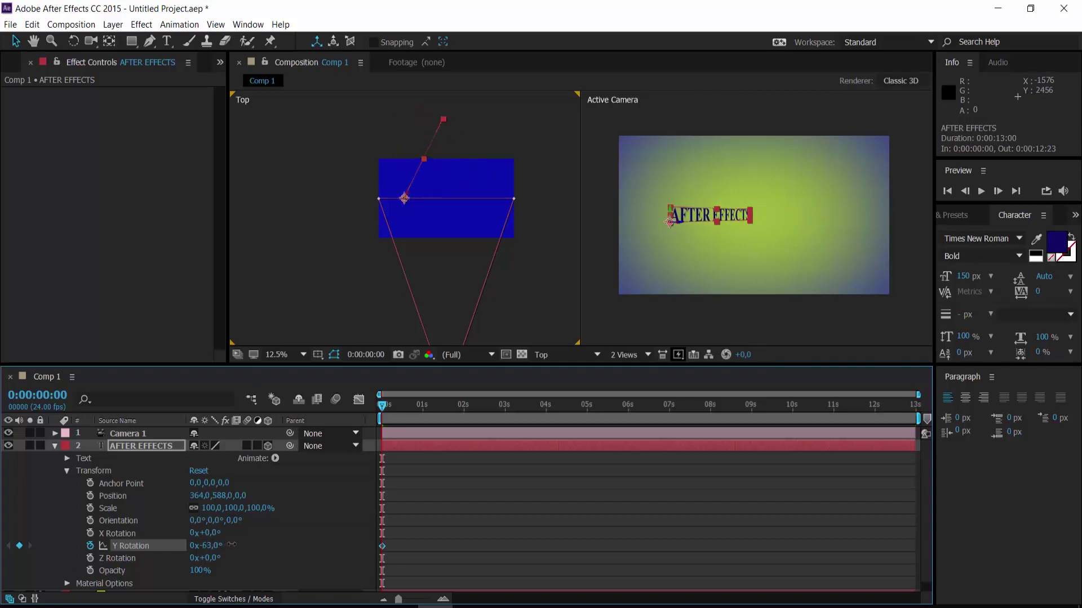
left_click(471, 192)
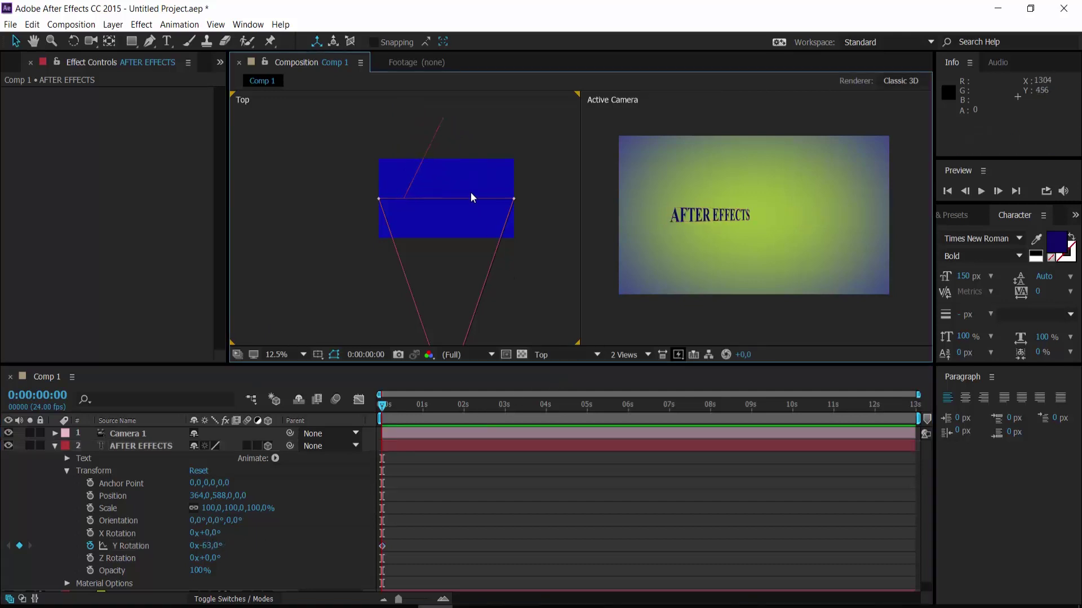
Switch the left viewer to Left, scrub Y Rotation to about 41°, then return to Top
left_click(541, 355)
left_click(558, 420)
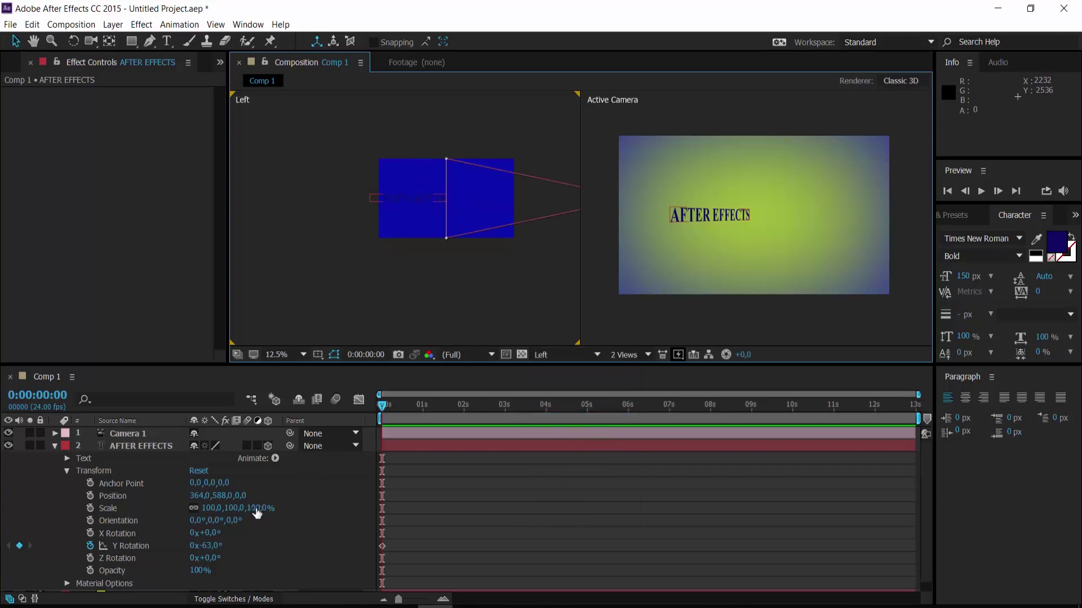
left_click_drag(217, 545, 261, 550)
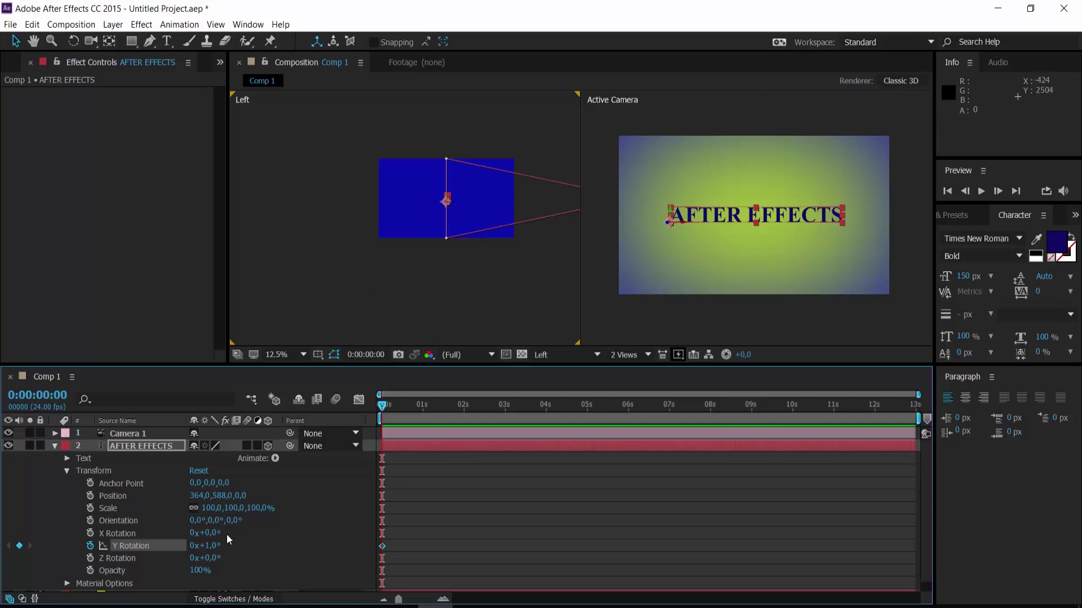
left_click_drag(217, 551, 189, 551)
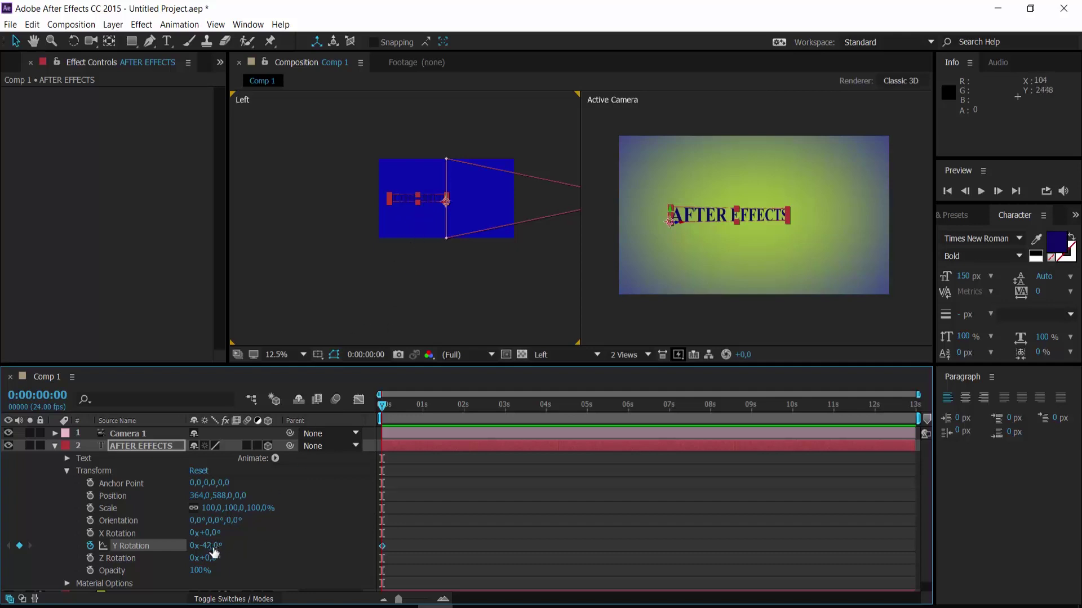
left_click(560, 355)
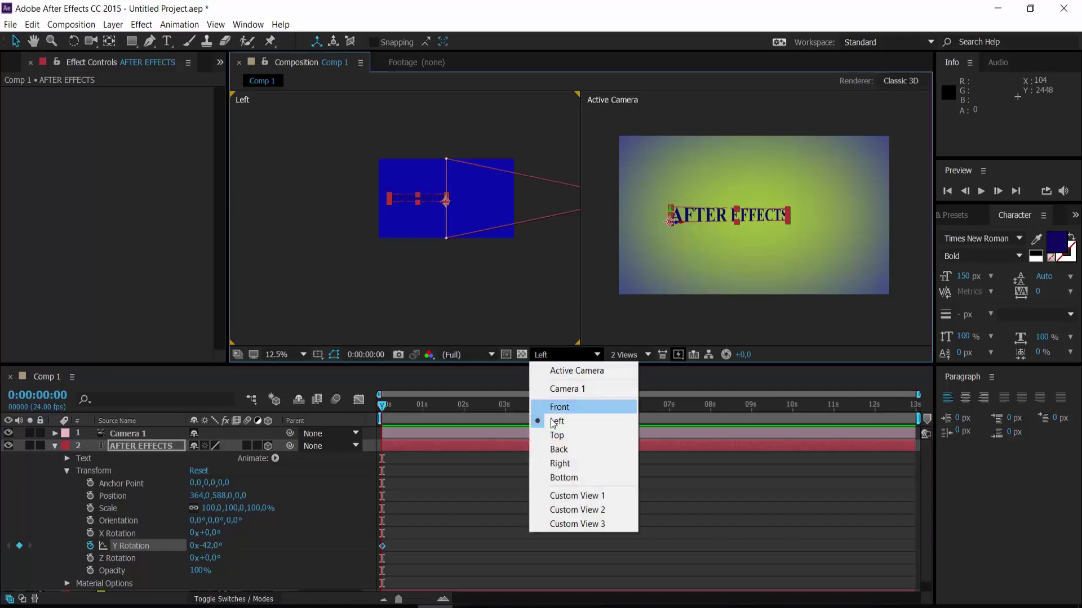
left_click(559, 435)
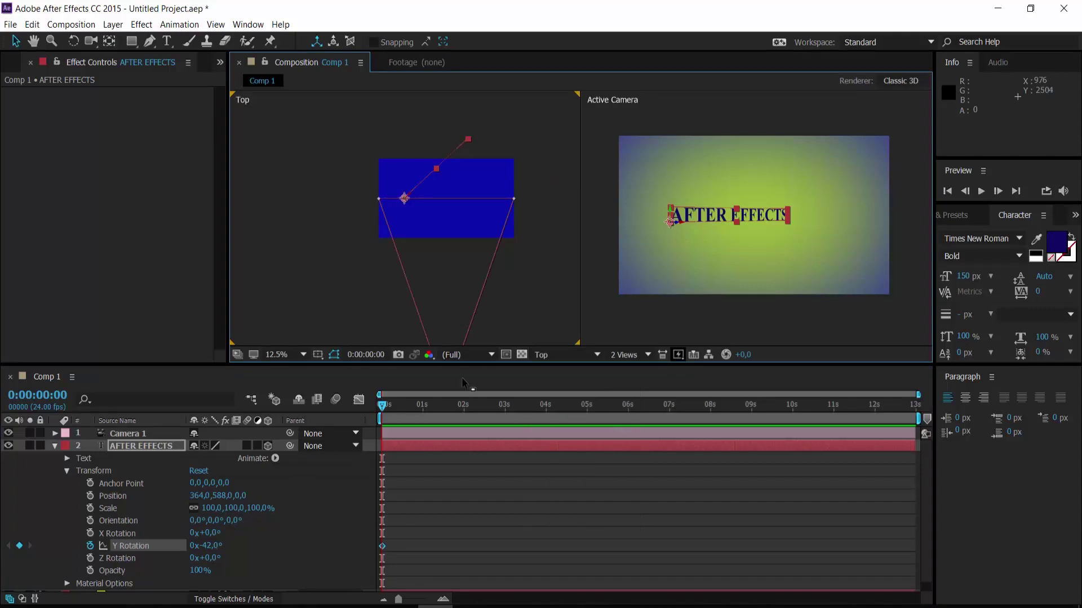
Remove the Y Rotation keyframe and reset Y Rotation to 0°
left_click(89, 546)
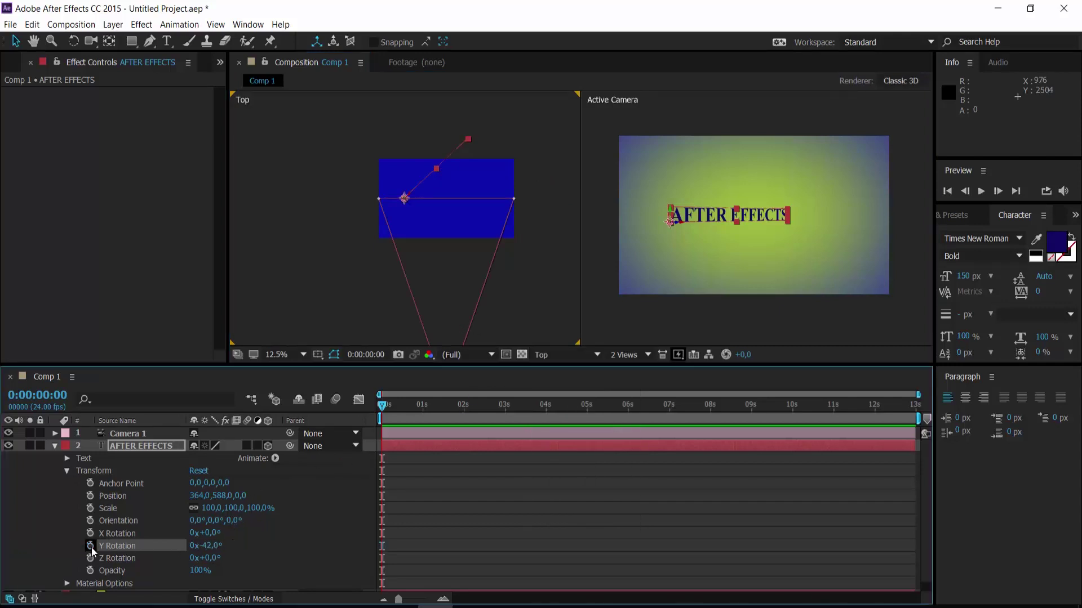
left_click(201, 546)
type("0")
key("Return")
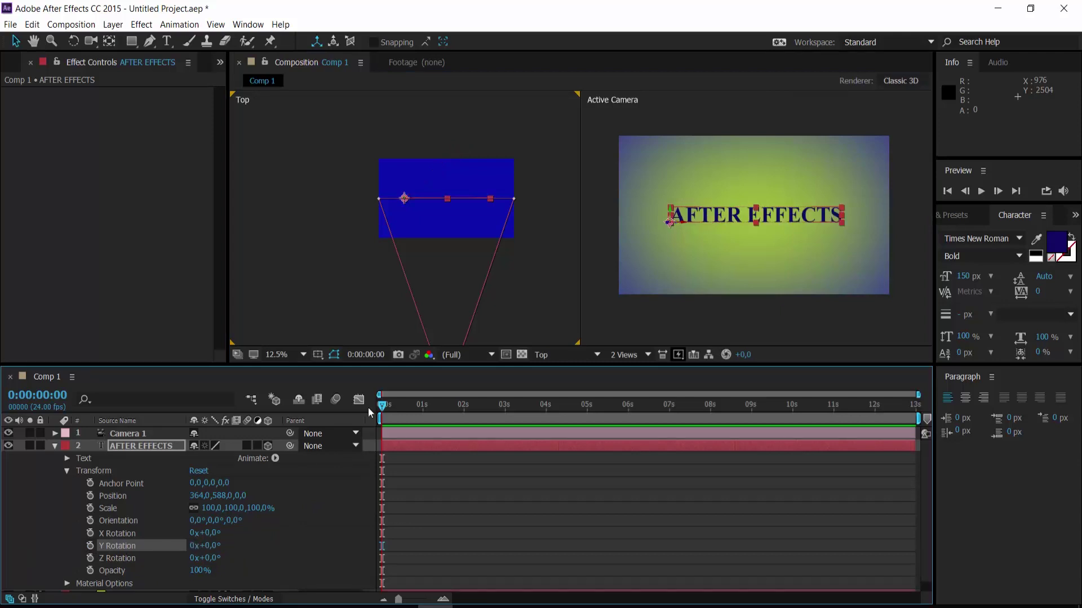
left_click(105, 45)
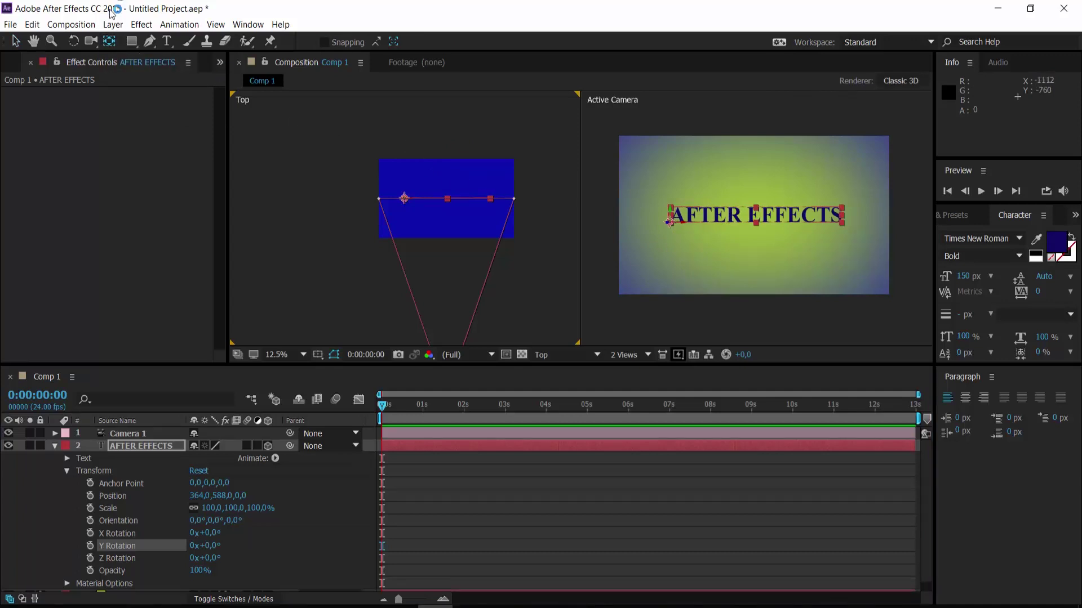
Centre the anchor point on the title, keyframe Y Rotation at 0°, and move to 0:00:02:00
left_click_drag(672, 225, 756, 220)
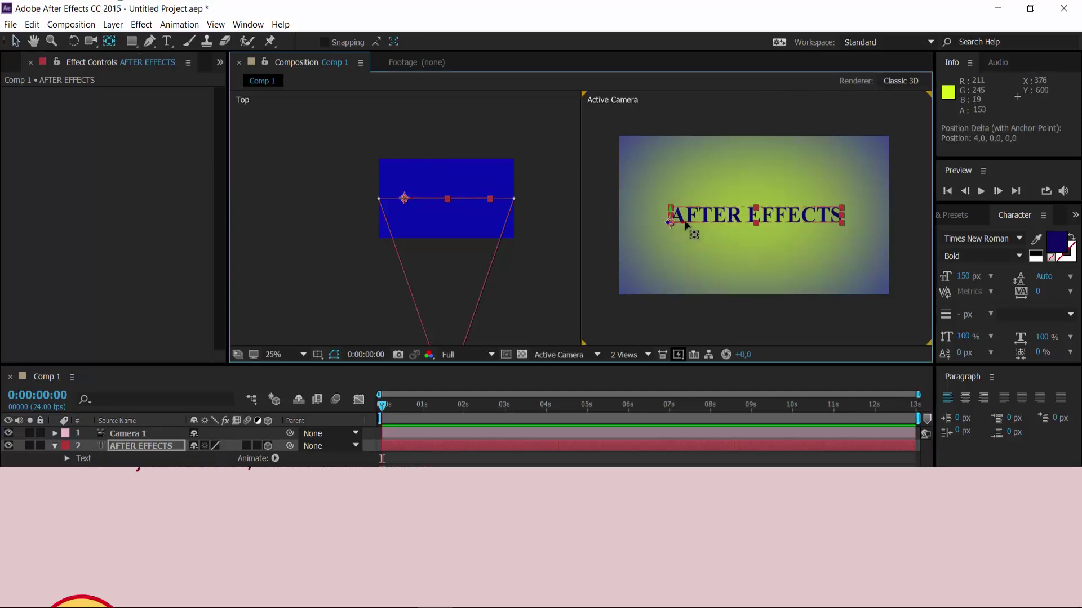
left_click_drag(757, 219, 755, 221)
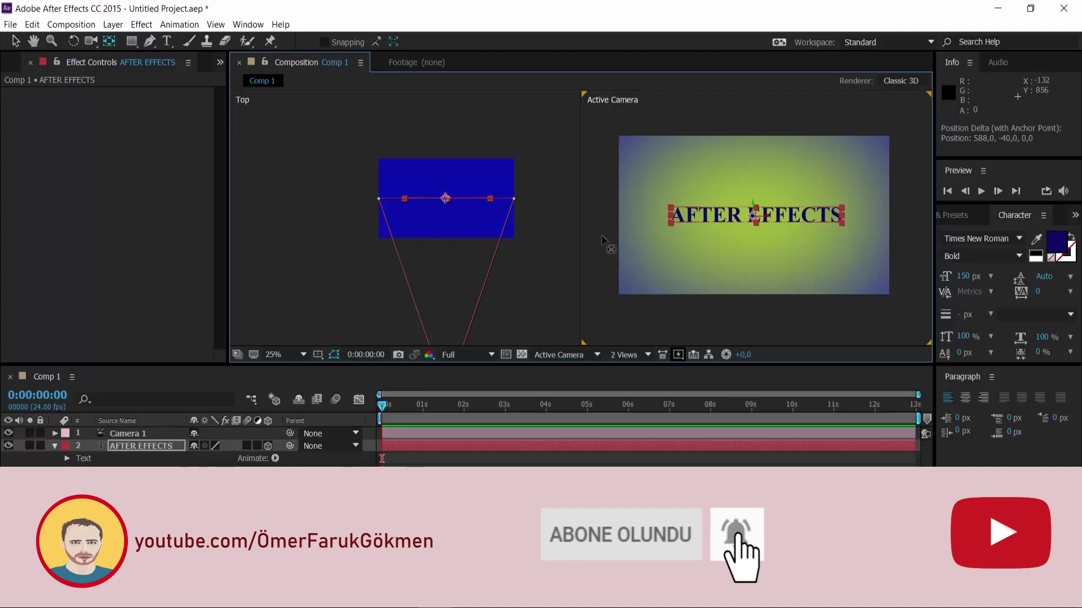
left_click(602, 254)
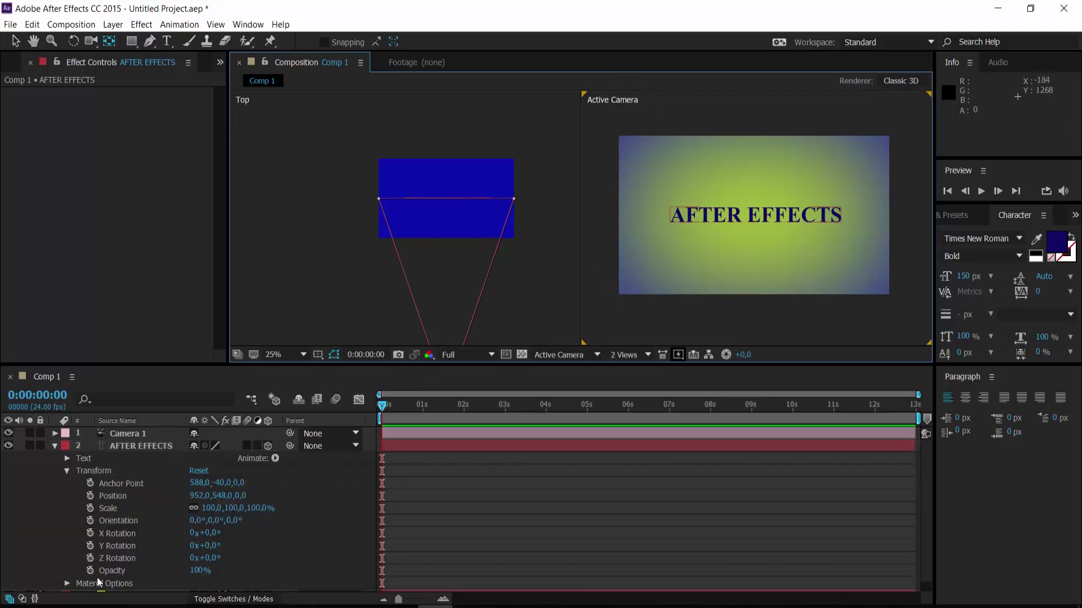
left_click(89, 546)
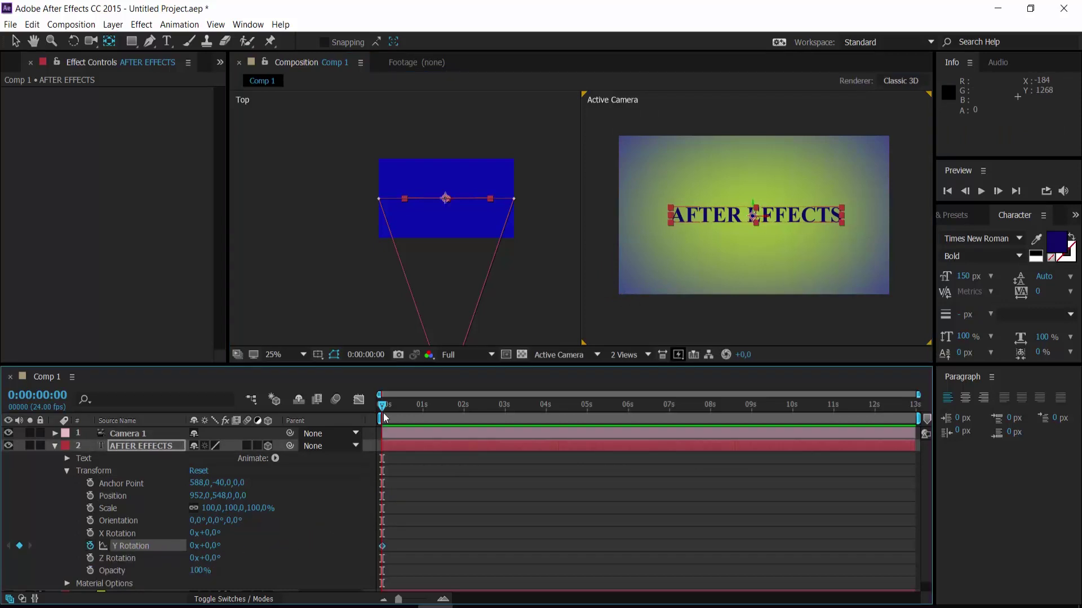
left_click_drag(383, 406, 462, 409)
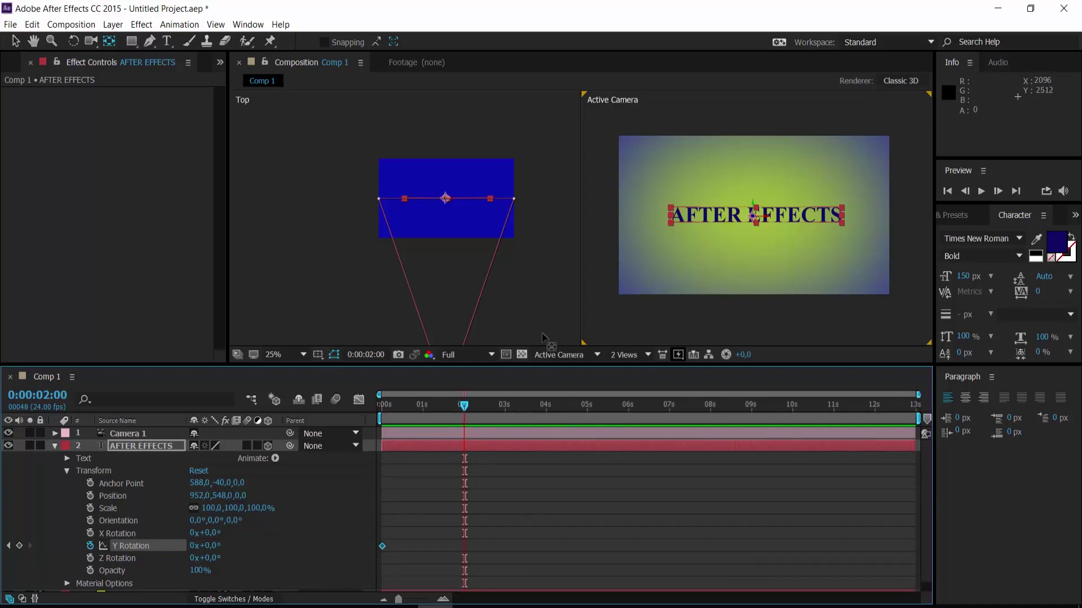
Keyframe the text's Y Rotation at -90° at 2 seconds
mouse_move(209, 546)
left_mouse_down()
mouse_move(198, 545)
mouse_move(210, 549)
left_mouse_up()
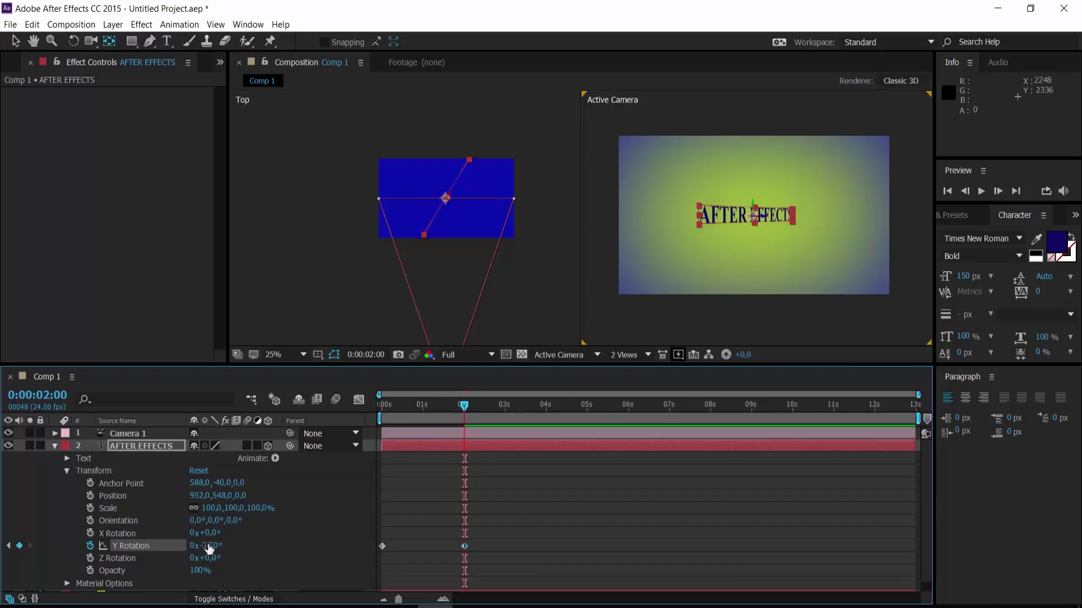
left_click_drag(208, 551, 187, 546)
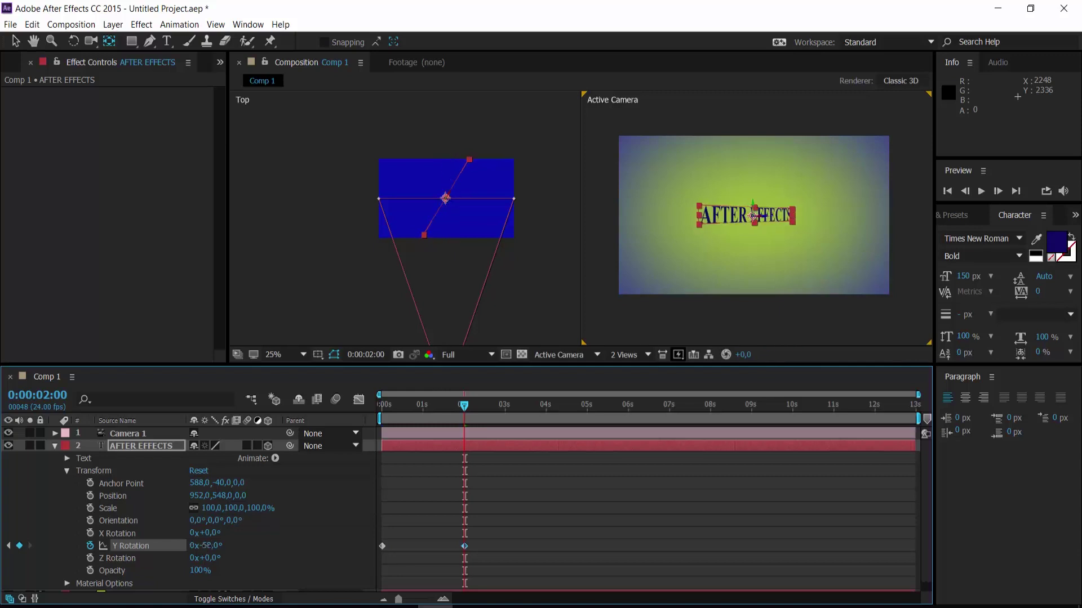
left_click_drag(187, 546, 207, 548)
left_click(208, 546)
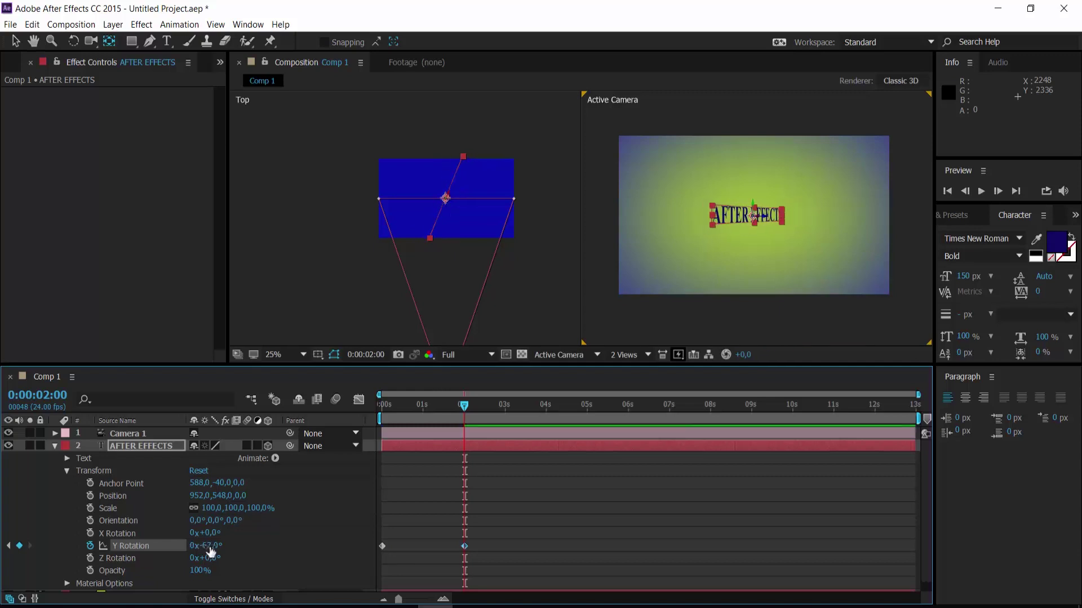
type("90")
key("Return")
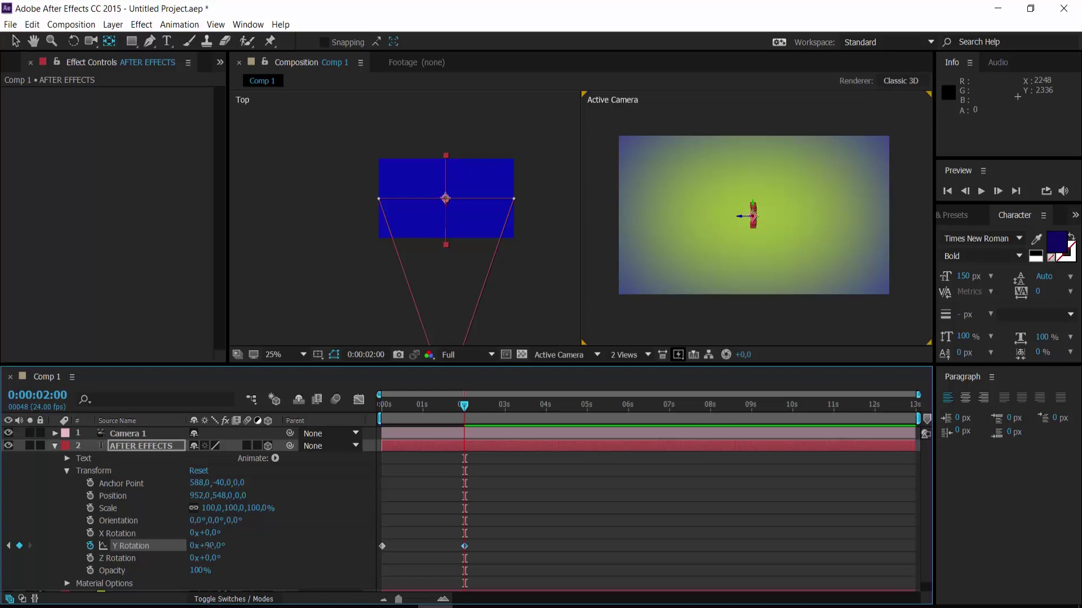
left_click(214, 546)
key("Return")
key("comma")
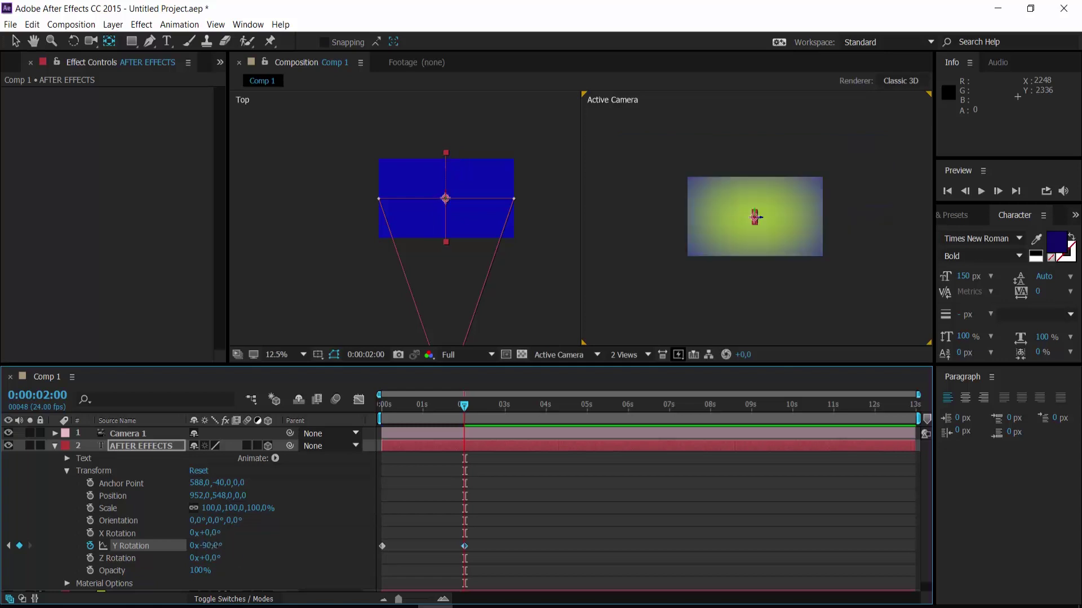
Add a -180° Y Rotation keyframe at 4 seconds, then move the playhead to 6 seconds
left_click_drag(464, 411, 545, 410)
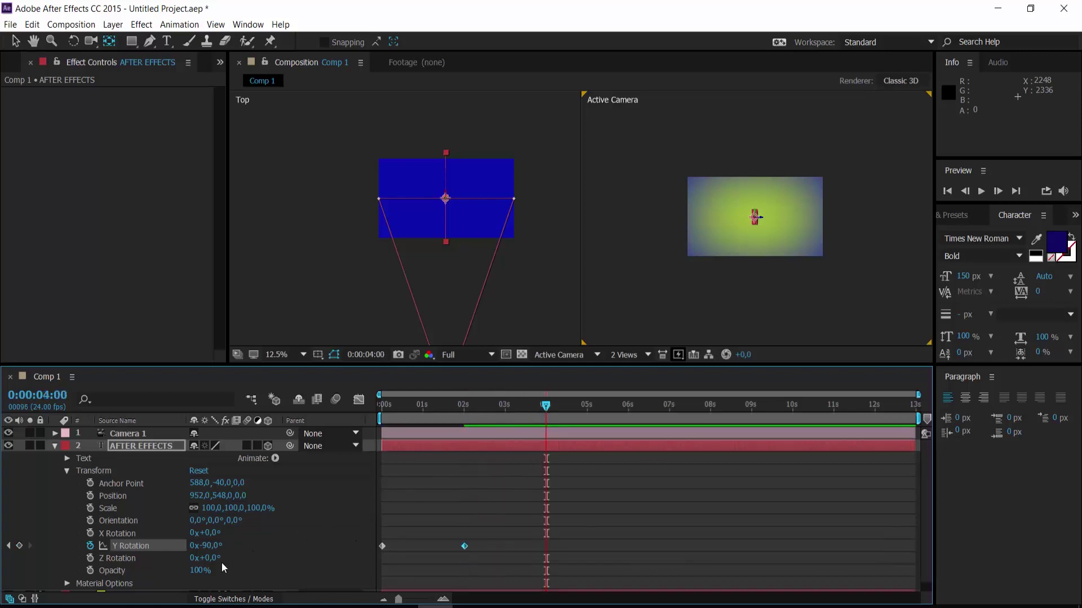
left_click(209, 546)
key("Return")
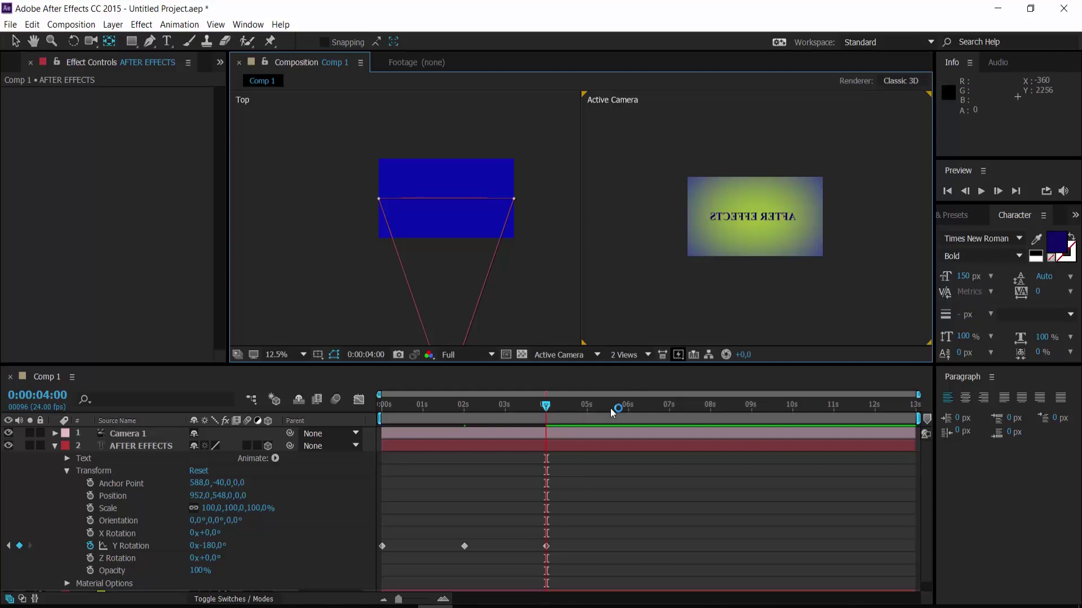
left_click_drag(548, 409, 629, 404)
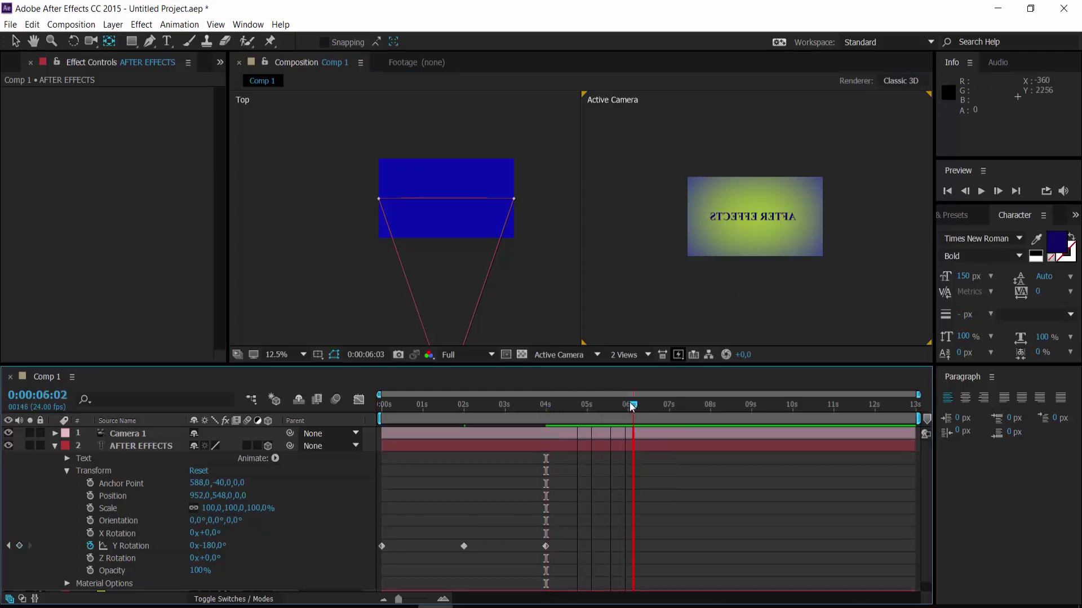
Add Y Rotation keyframes of -270° at 6 seconds and -360° (a full turn) at 8 seconds
left_click(210, 546)
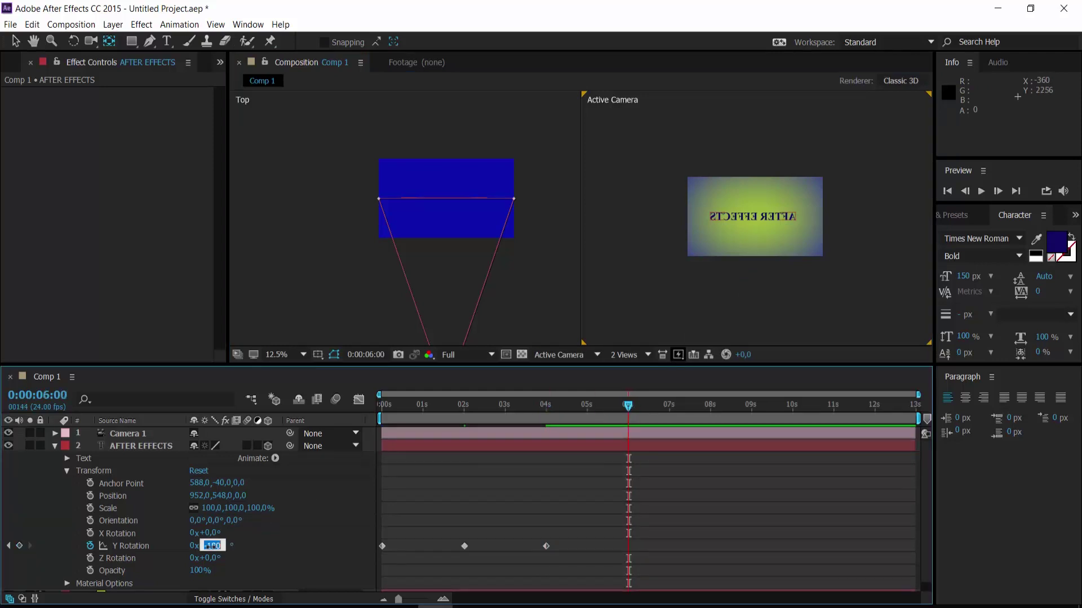
key("BackSpace")
key("Return")
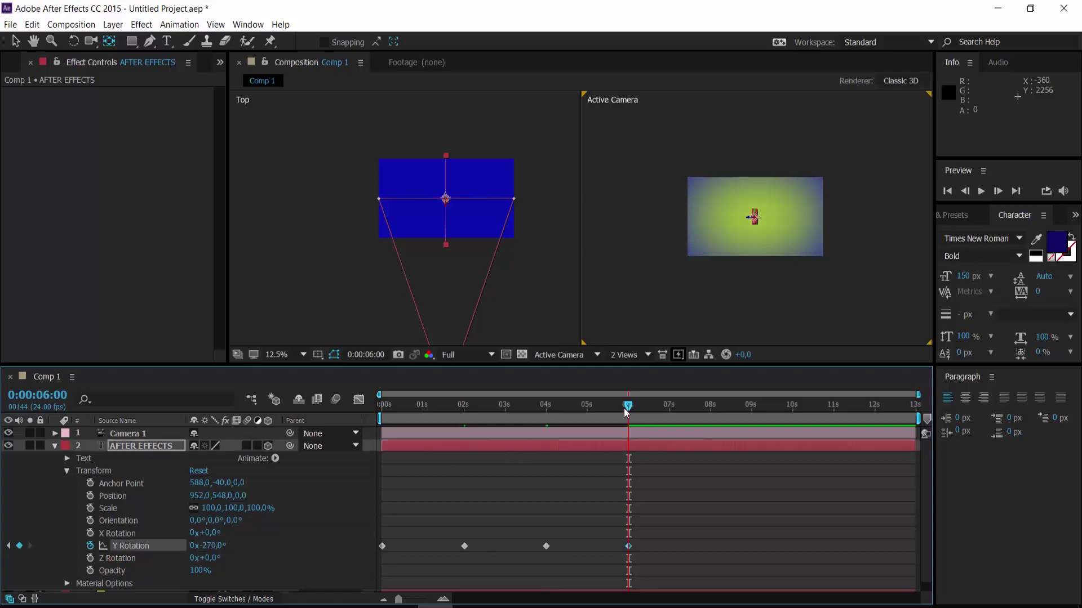
left_click_drag(627, 405, 710, 406)
left_click(213, 546)
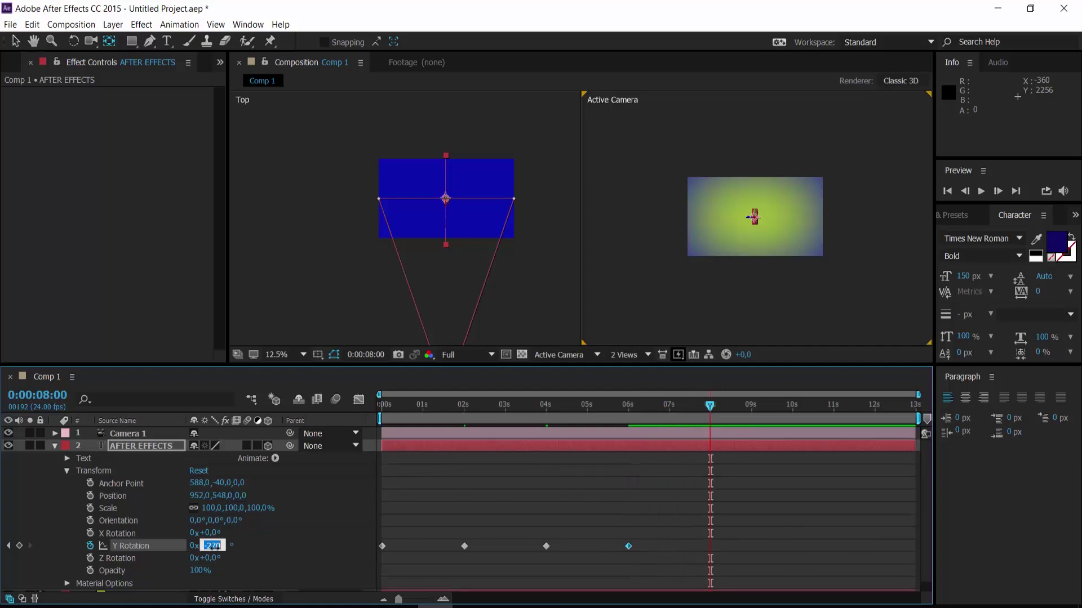
type("-")
key("Return")
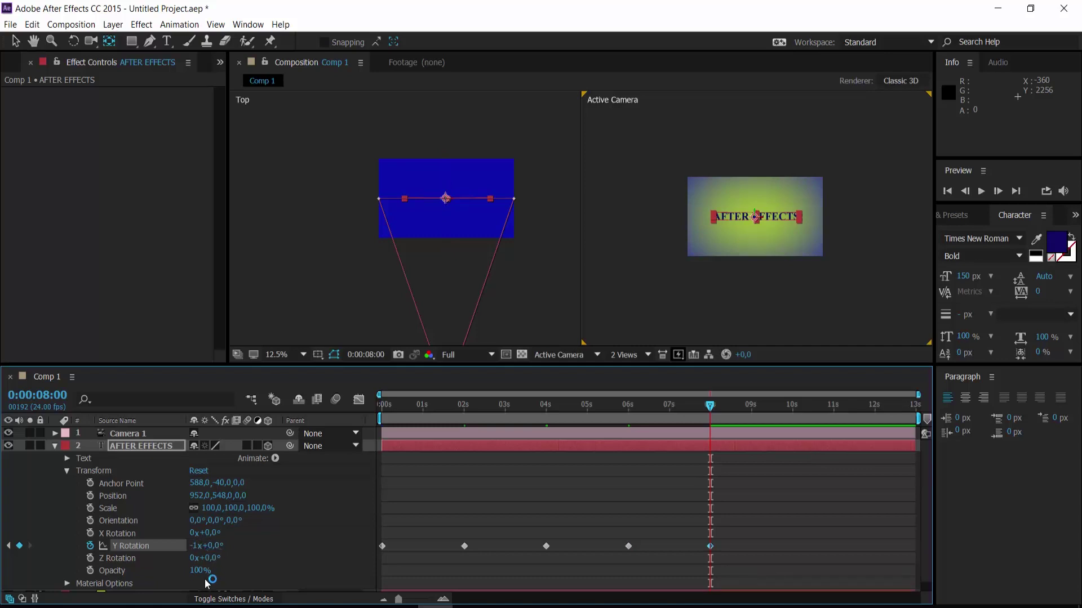
mouse_move(710, 406)
left_mouse_down()
mouse_move(640, 429)
mouse_move(739, 421)
left_mouse_up()
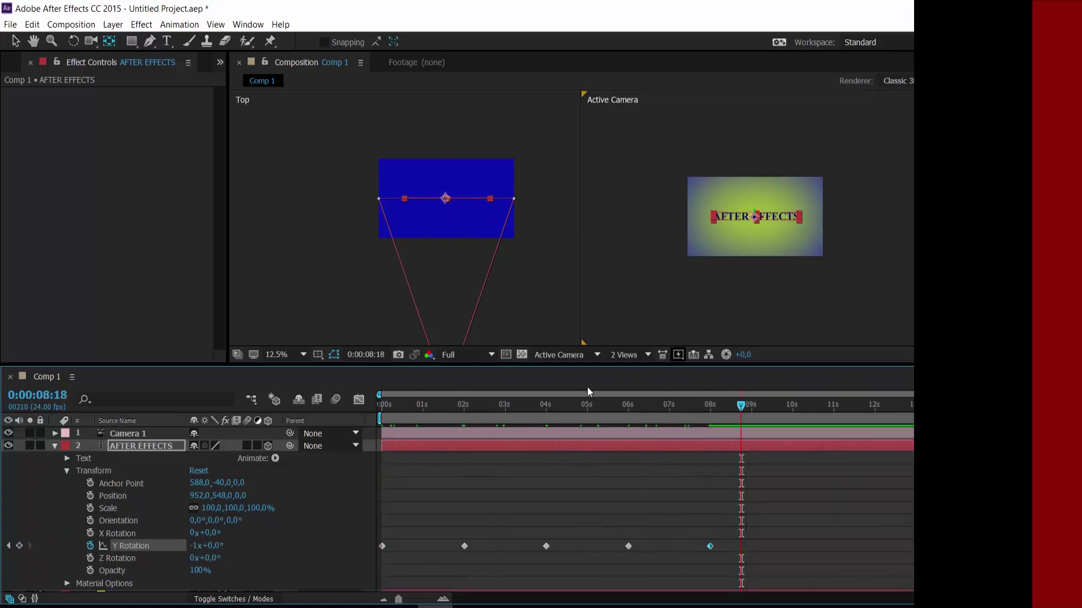
Set viewer magnification to 25% and preview the spin from the start
left_click(822, 250)
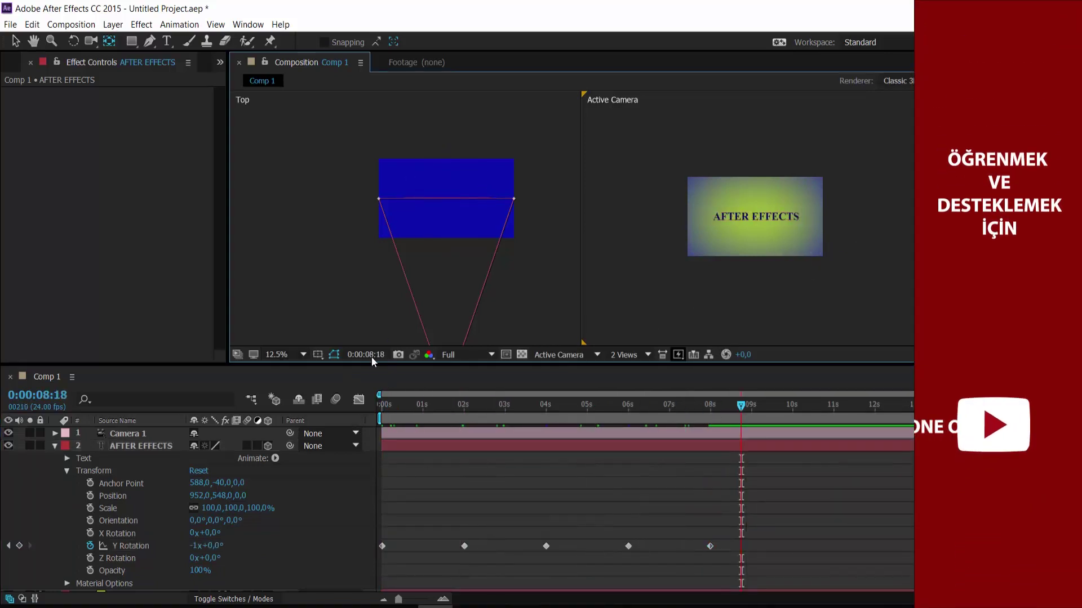
left_click(284, 355)
left_click(289, 460)
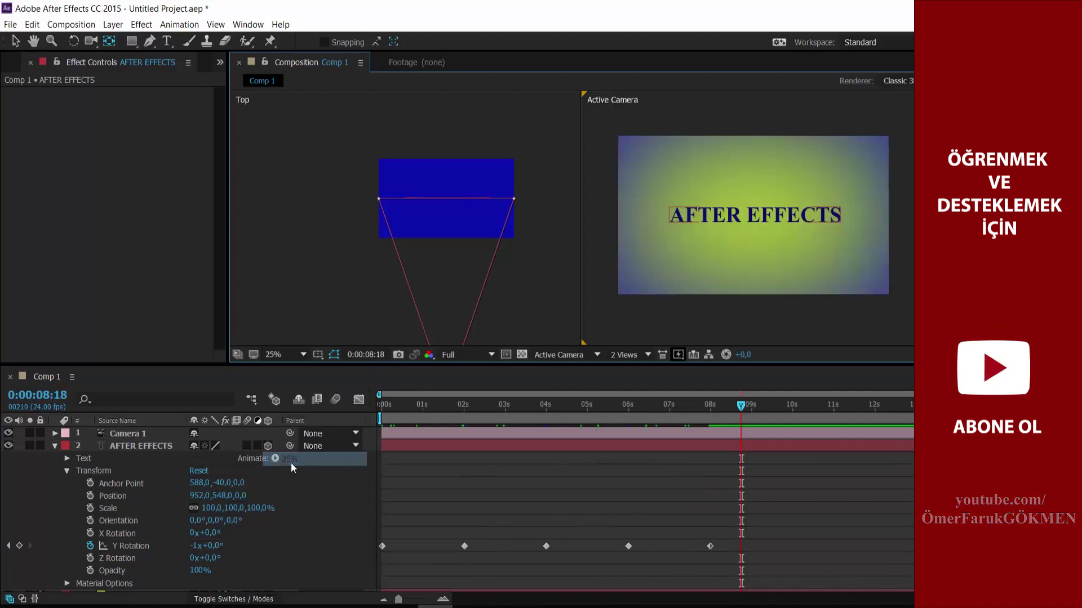
left_click_drag(739, 407, 343, 407)
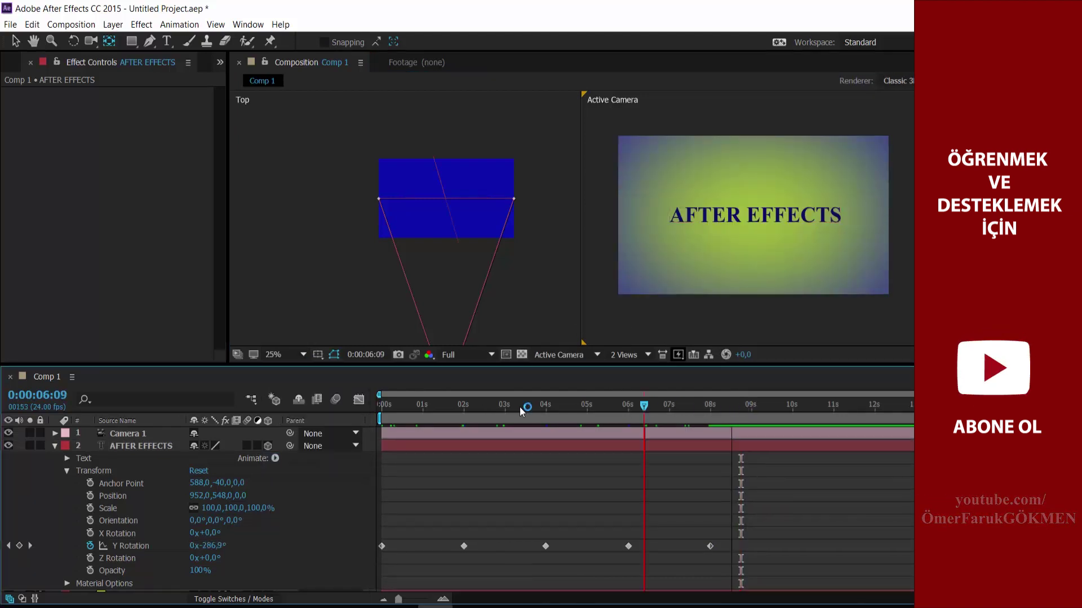
key("space")
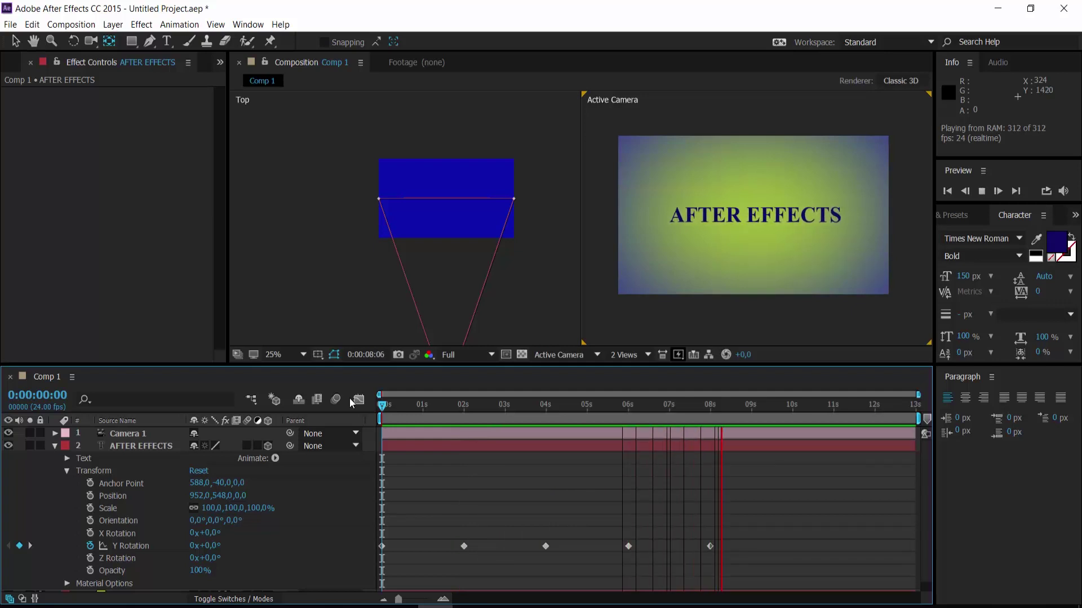
key("space")
key("space")
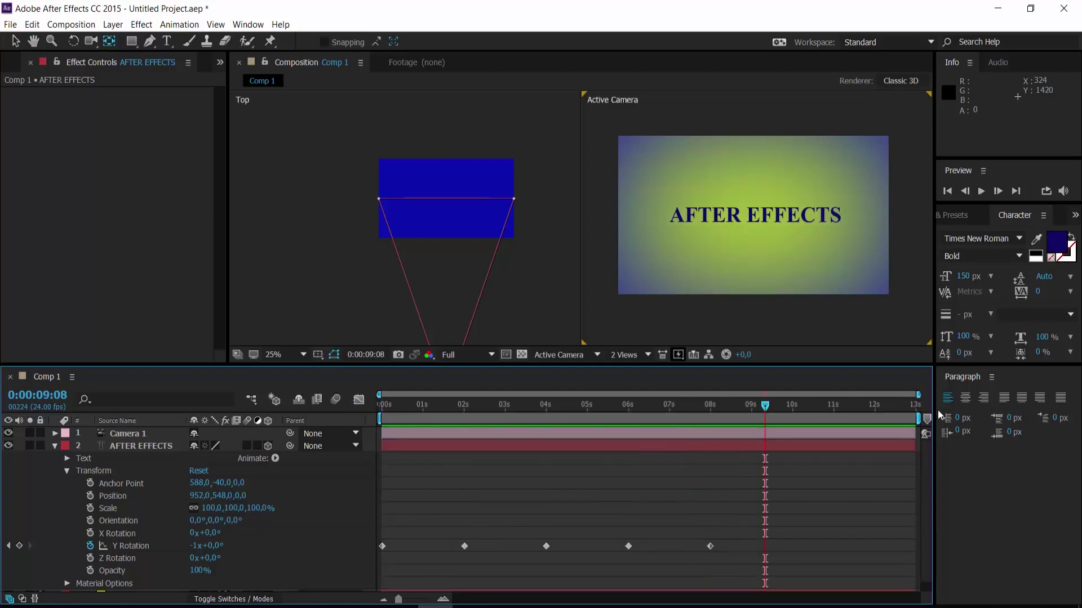
End the work area at about 0:00:08:09 and scrub to the 2-second mark
left_click_drag(918, 418, 730, 418)
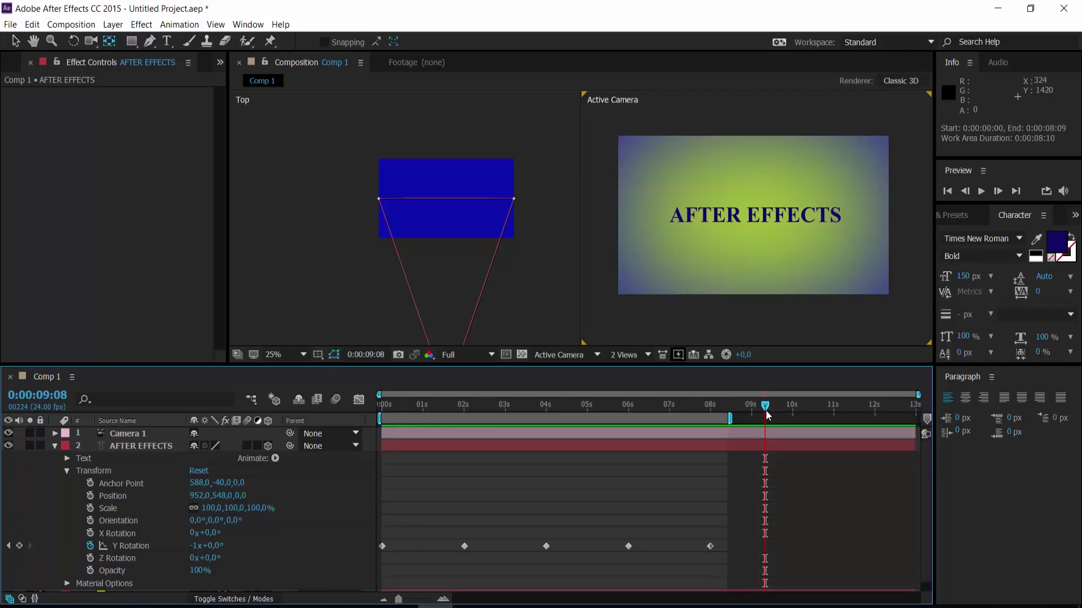
left_click_drag(654, 407, 360, 413)
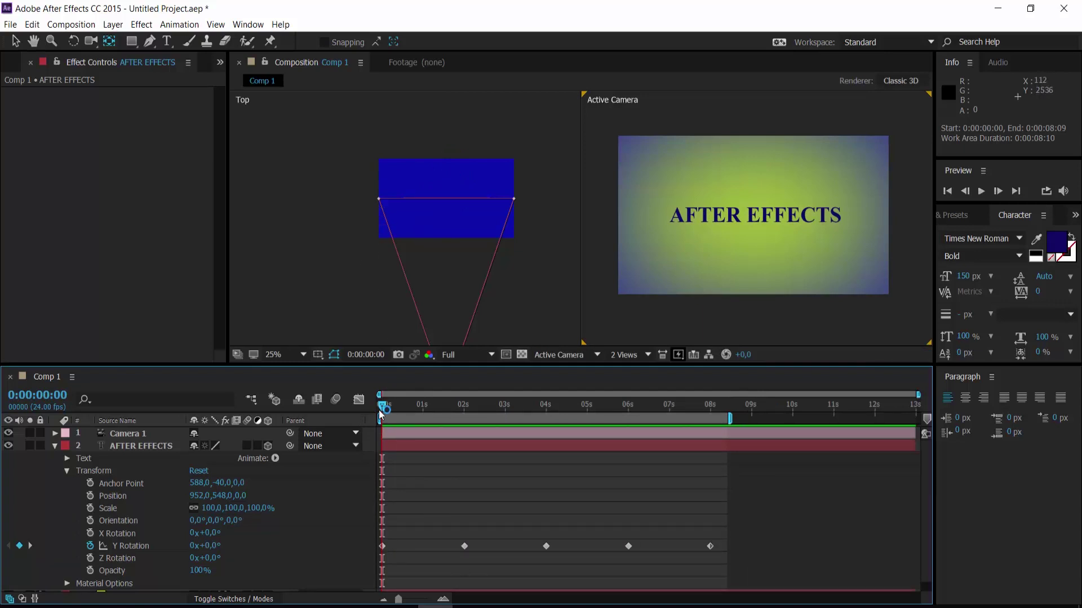
left_click_drag(379, 412, 465, 407)
left_click(540, 315)
left_click(566, 354)
Switch the left viewer to the Left 3D view and preview from the start
left_click(561, 415)
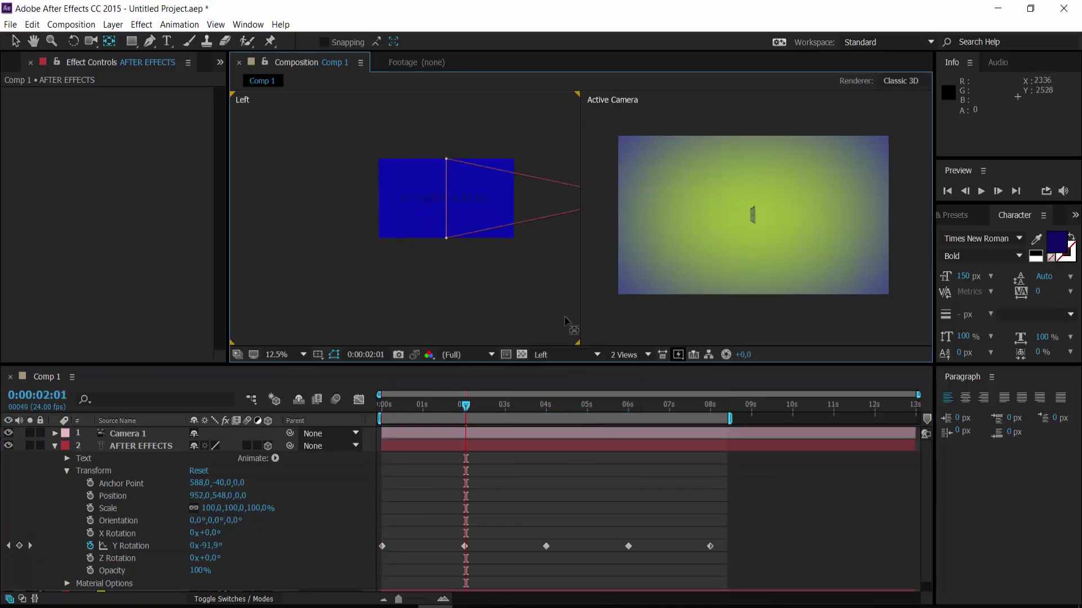
left_click_drag(466, 406, 372, 406)
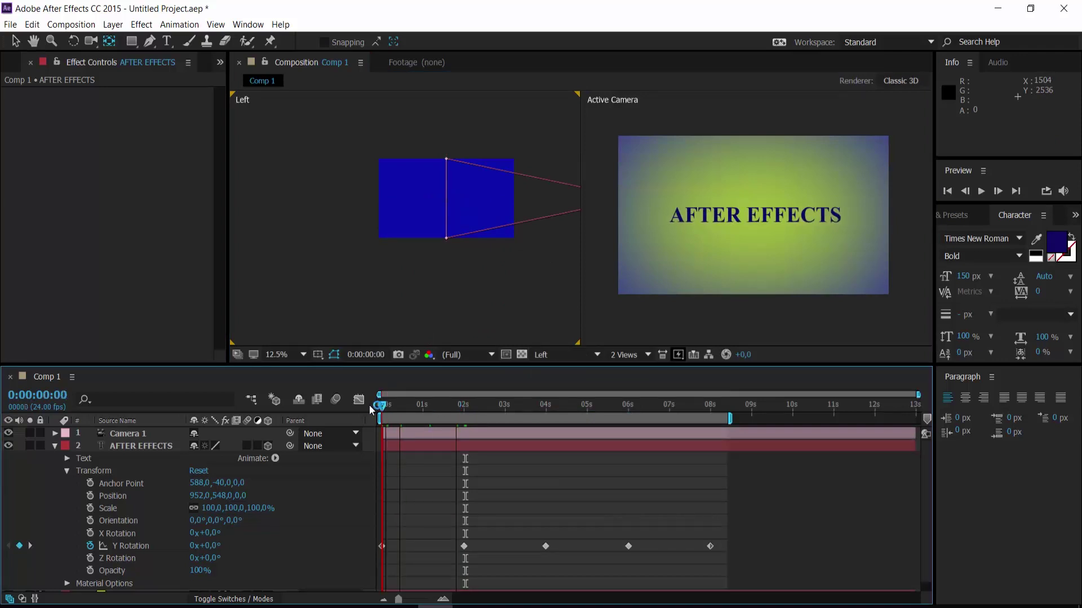
key("space")
key("space")
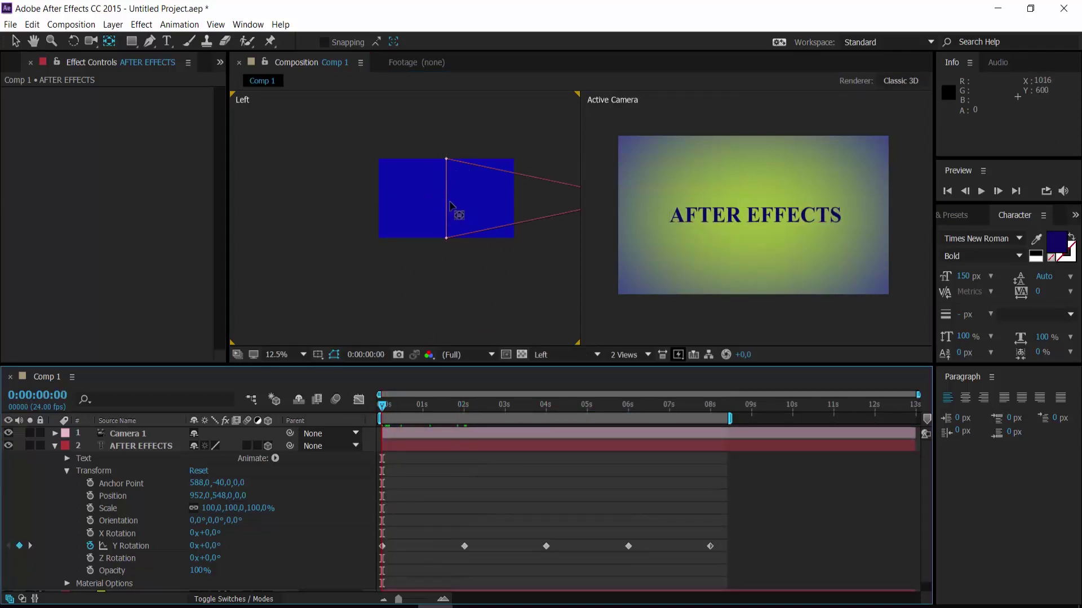
Scrub through the 2s, 4s and 6s rotation keyframes, then return to 0 seconds
left_click_drag(383, 406, 467, 407)
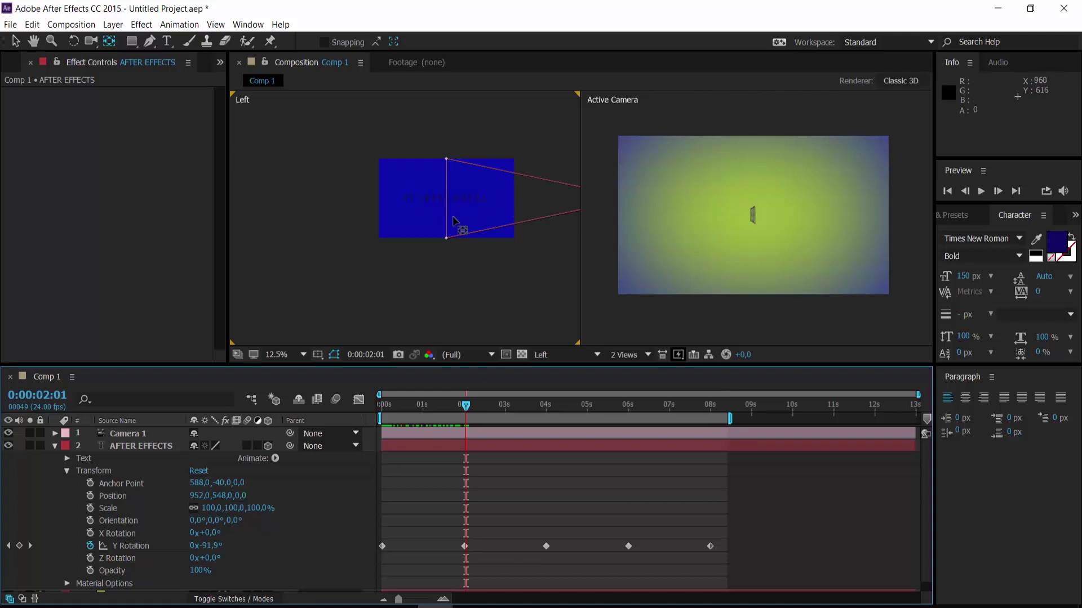
left_click_drag(465, 407, 546, 422)
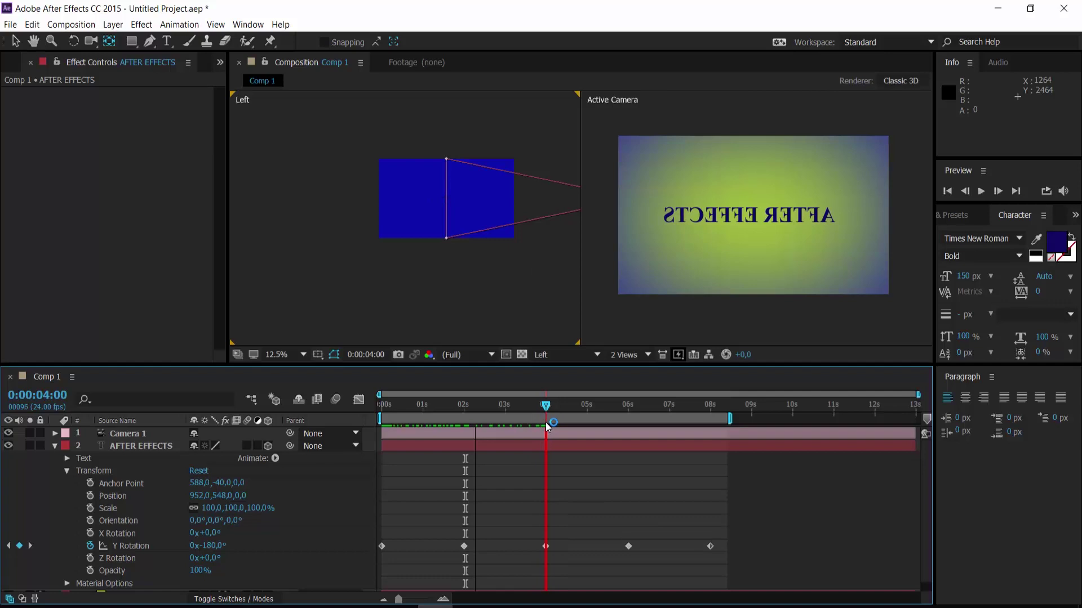
left_click_drag(545, 421, 628, 427)
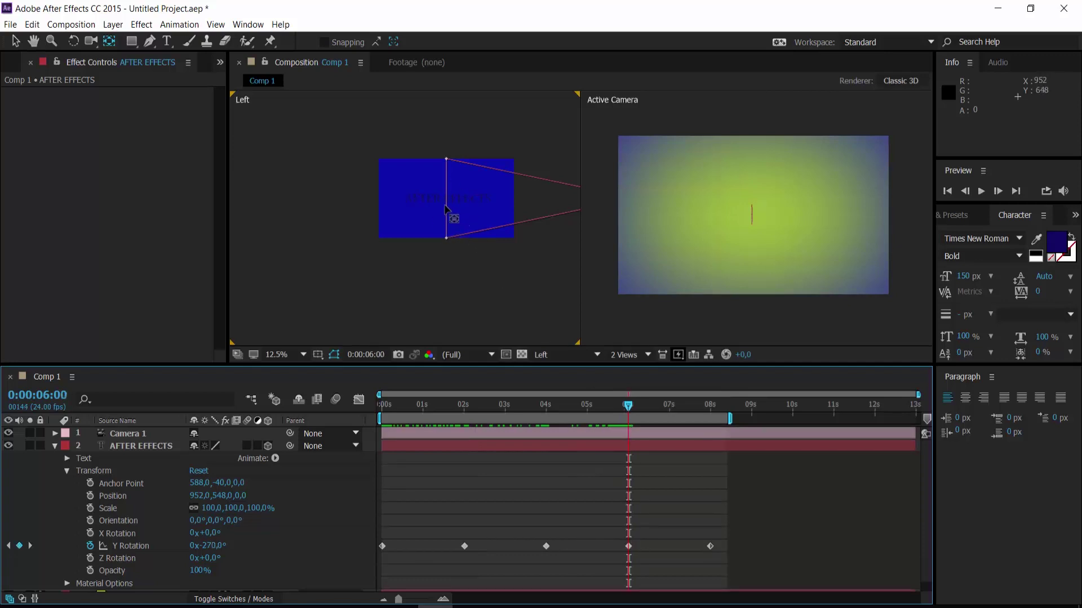
left_click_drag(632, 412, 369, 415)
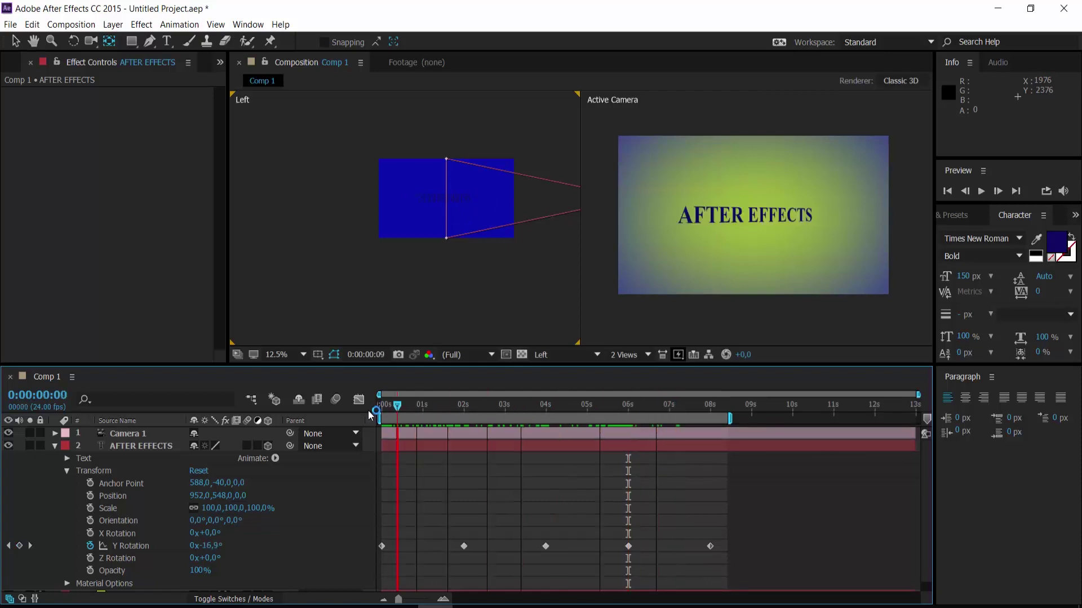
left_click(546, 355)
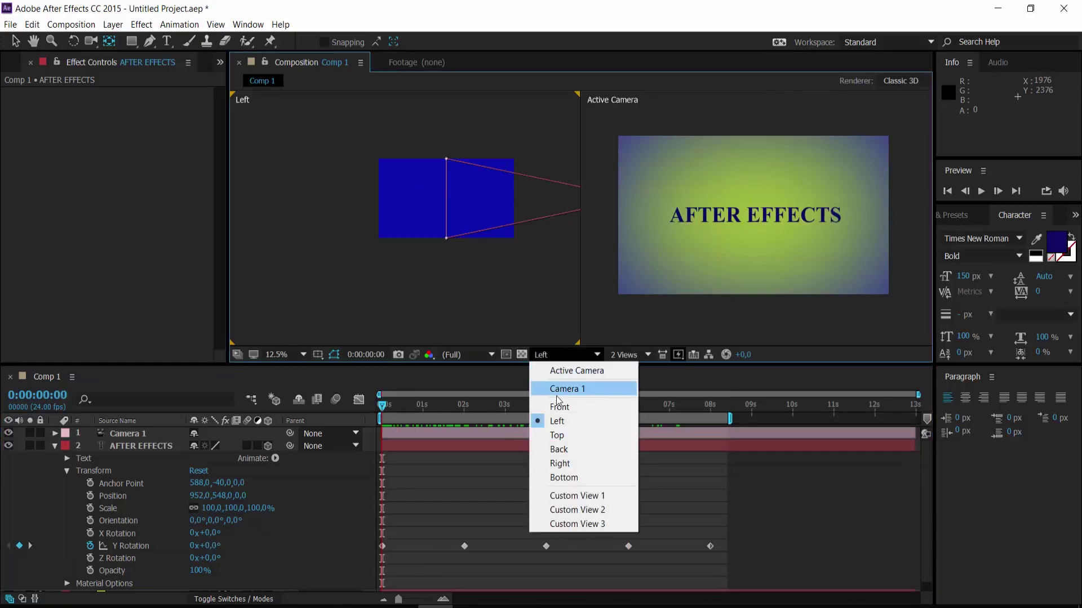
Put the left viewer back on Top, collapse the AFTER EFFECTS layer, and RAM-preview the spin
left_click(563, 435)
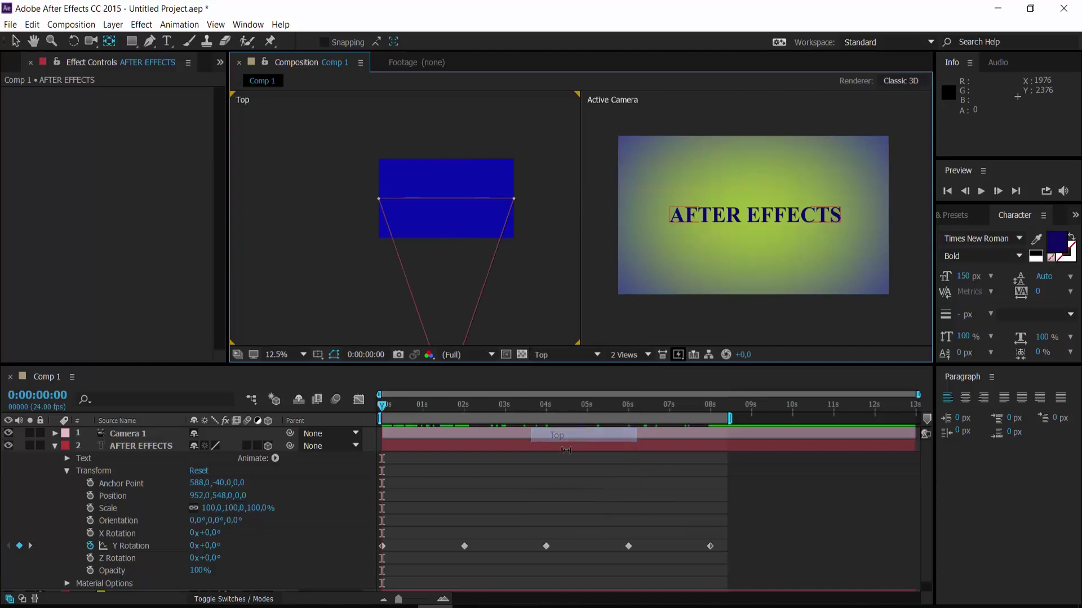
left_click_drag(451, 407, 350, 405)
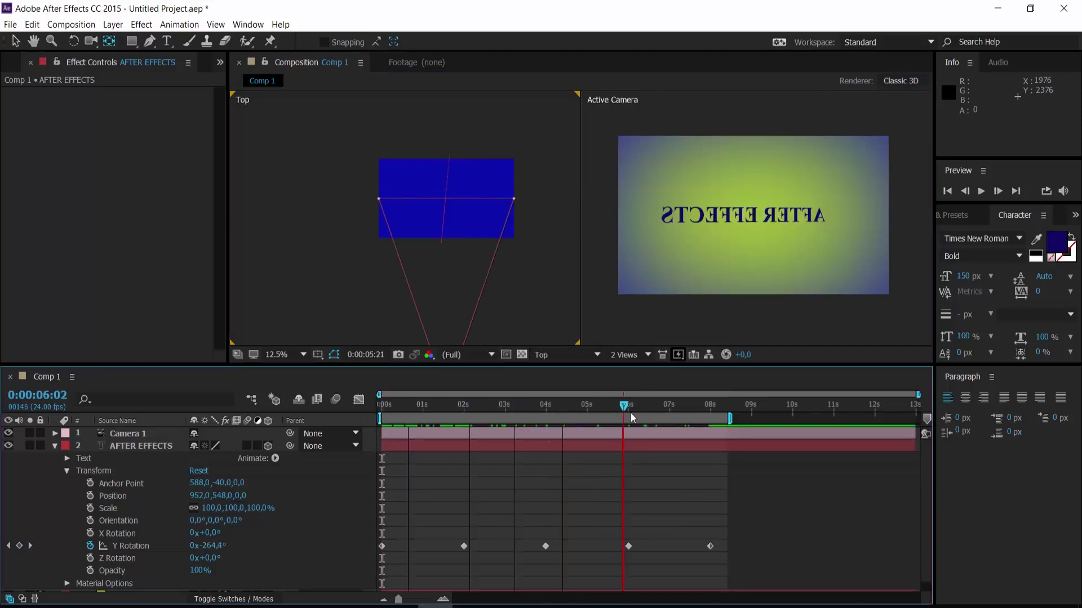
left_click(113, 399)
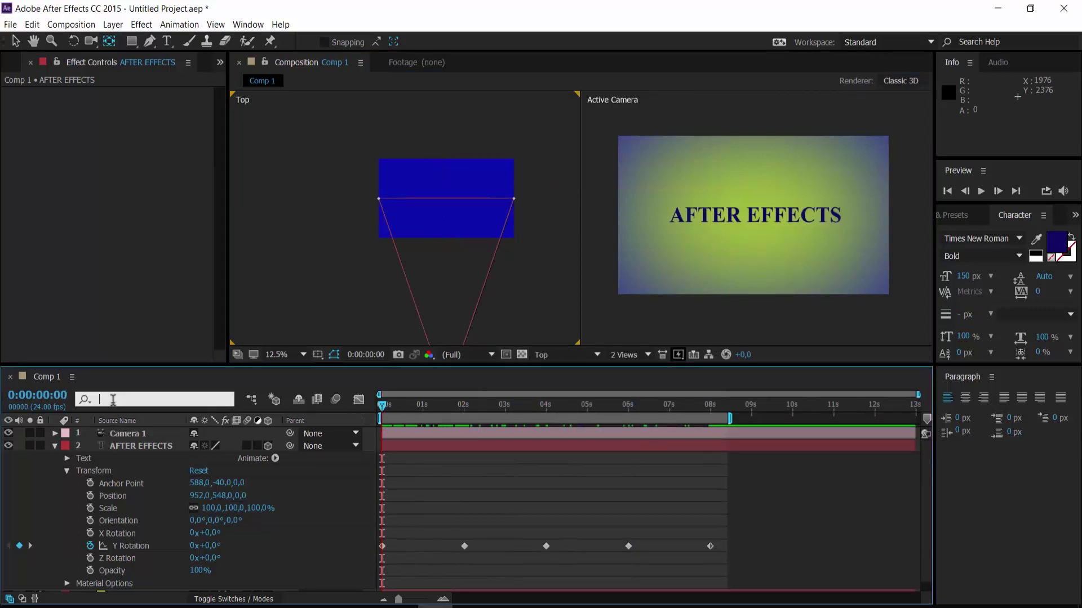
left_click(113, 399)
left_click(194, 529)
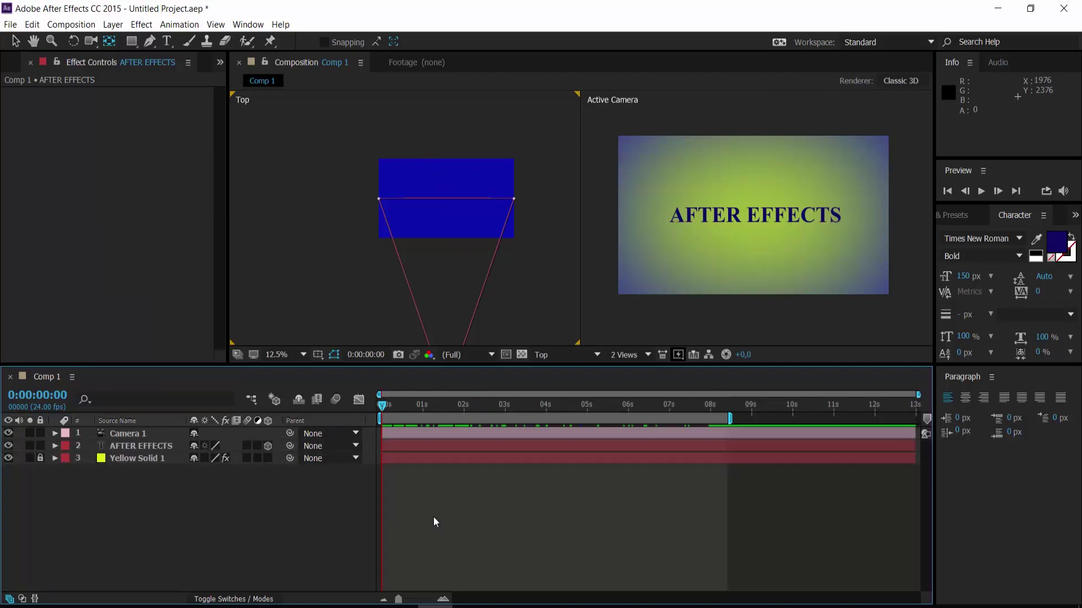
key("space")
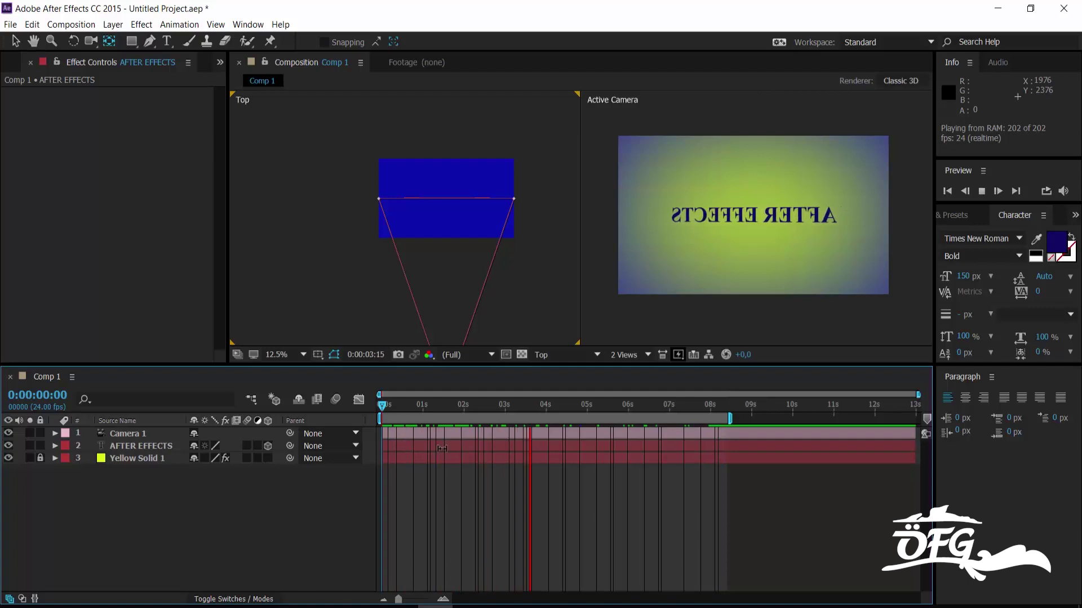
key("space")
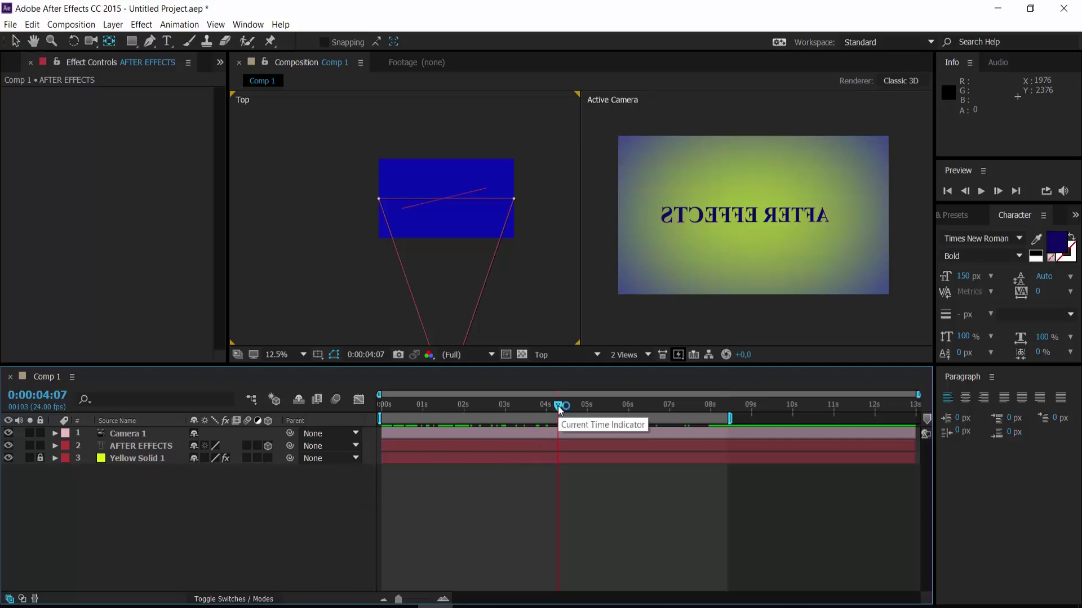
mouse_move(559, 407)
left_mouse_down()
mouse_move(813, 414)
mouse_move(437, 416)
left_mouse_up()
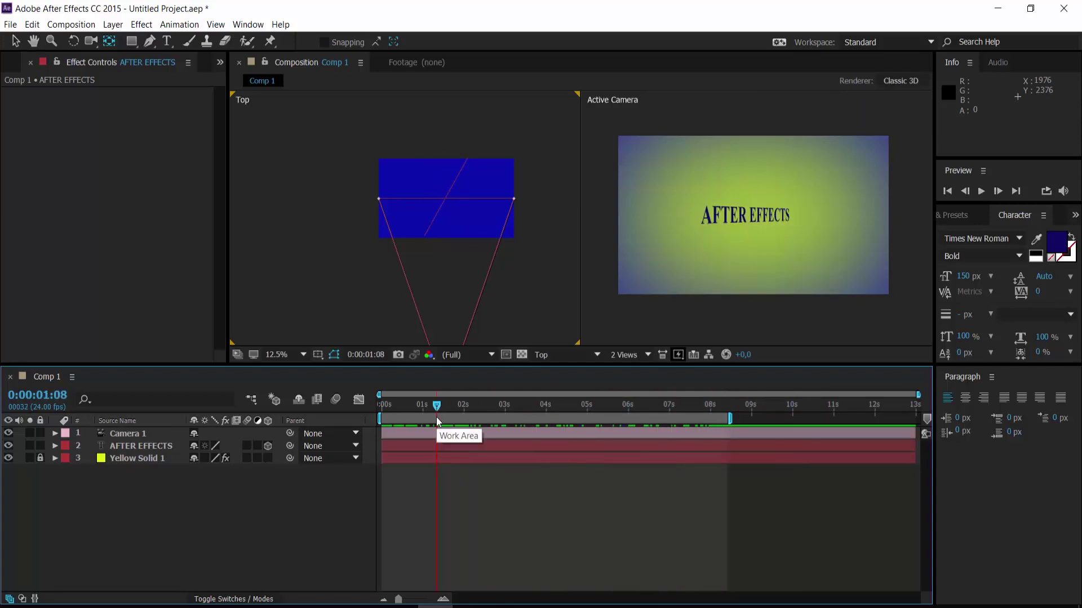